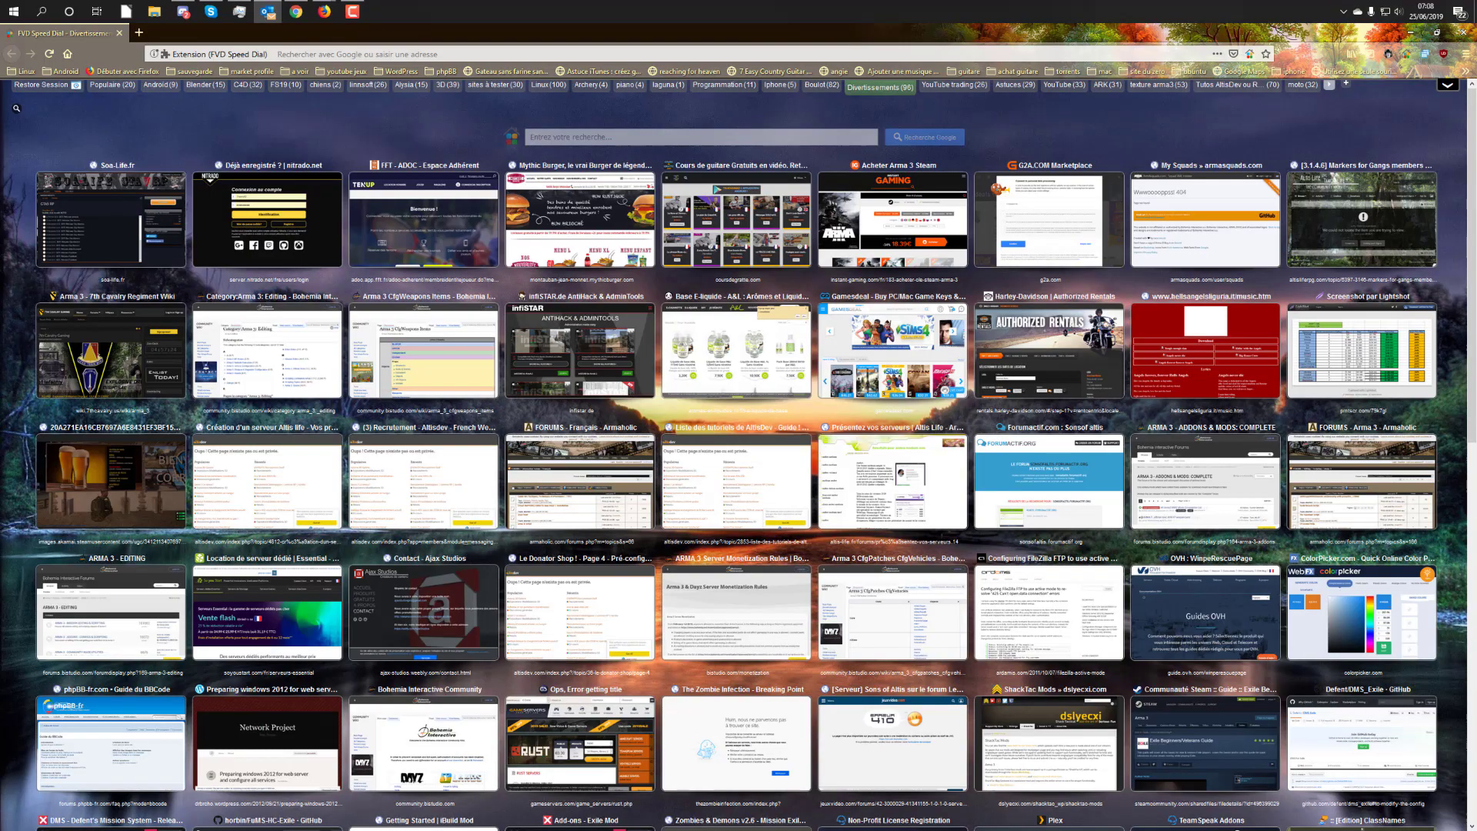
click(268, 11)
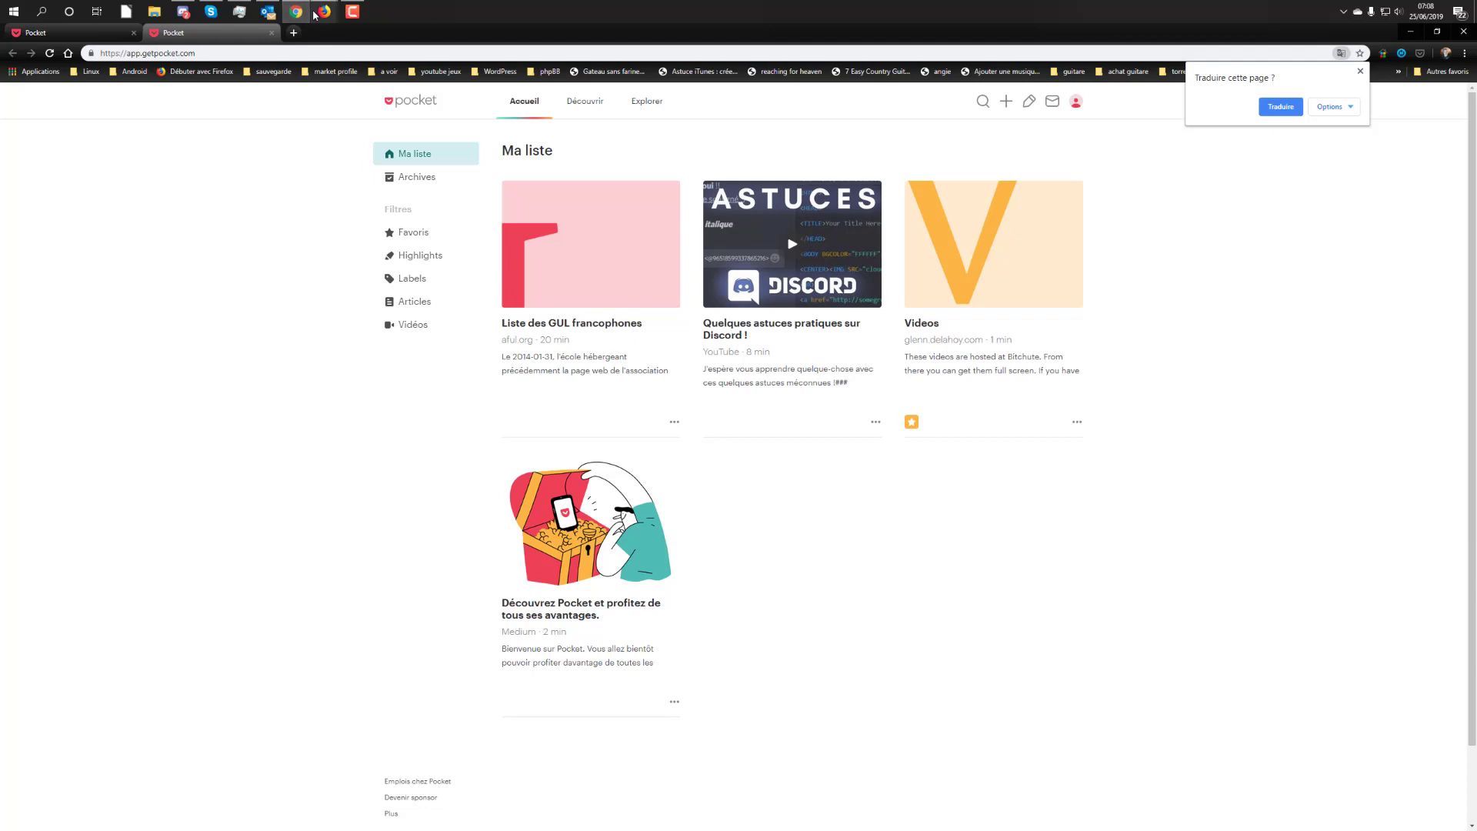
mouse_move(314, 14)
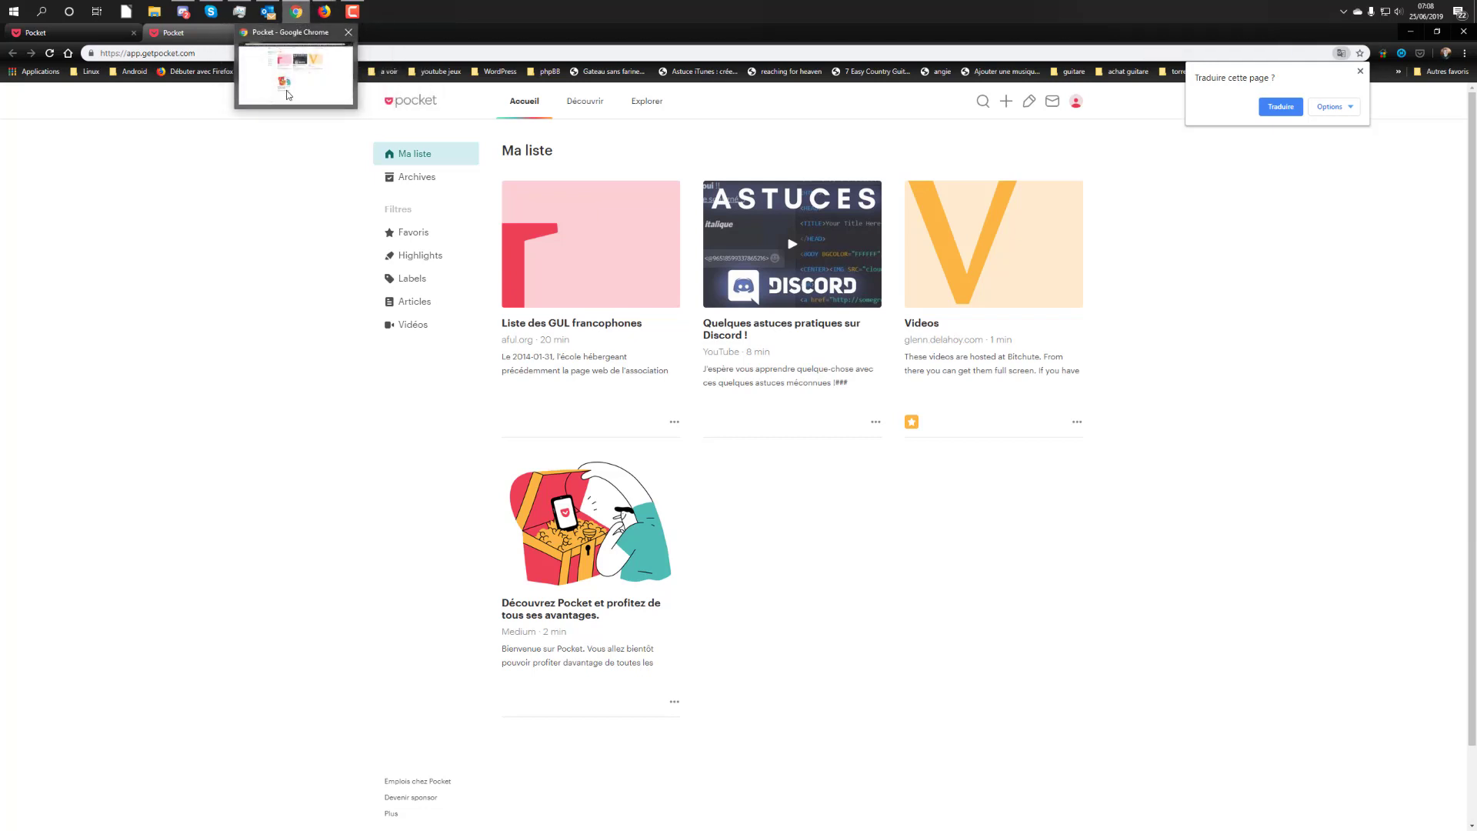
click(1396, 192)
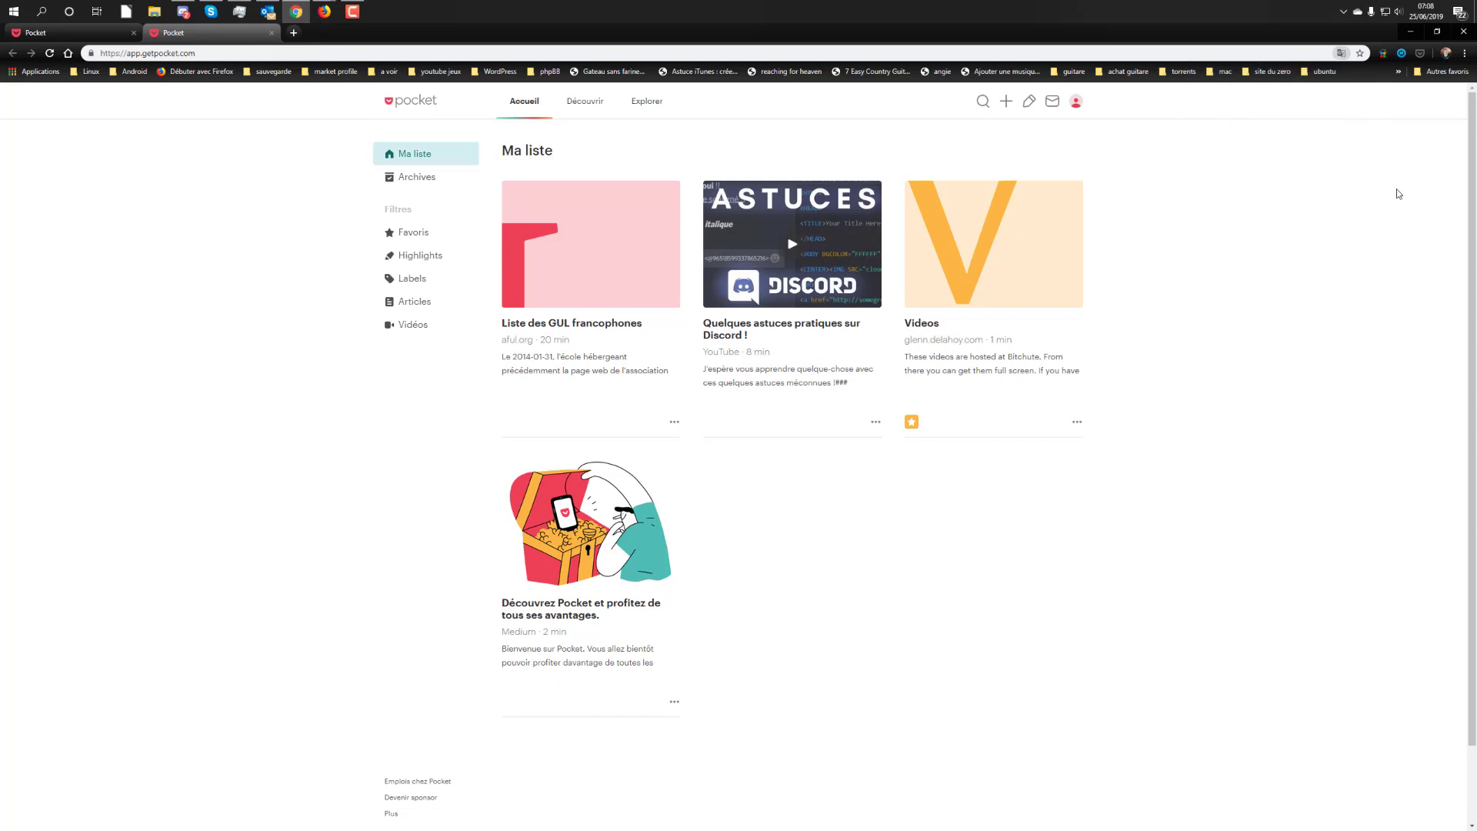
click(1414, 31)
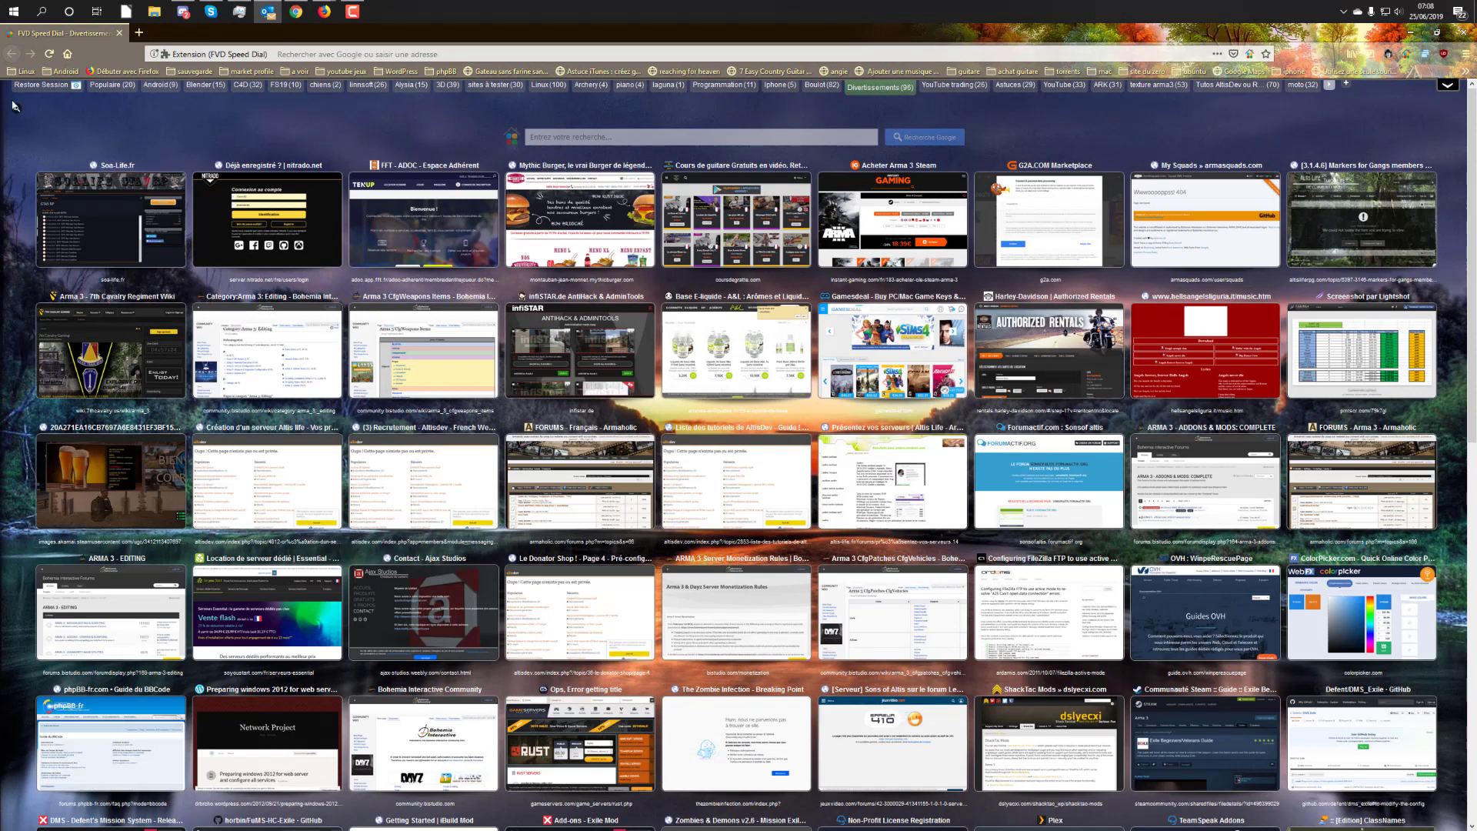
- Set Firefox as the default web browser in the Windows default apps settings and close the settings window
click(14, 11)
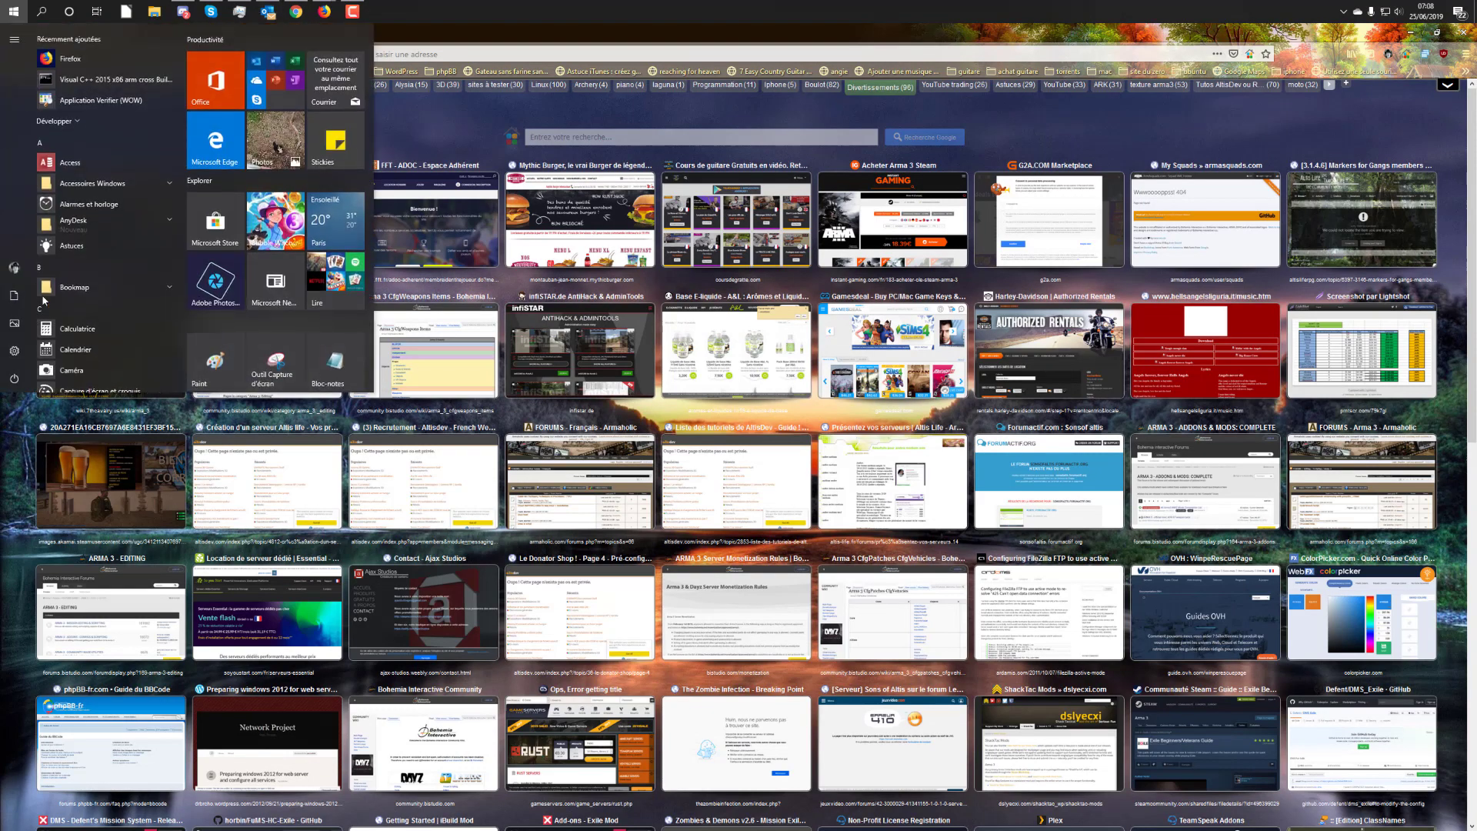
click(13, 350)
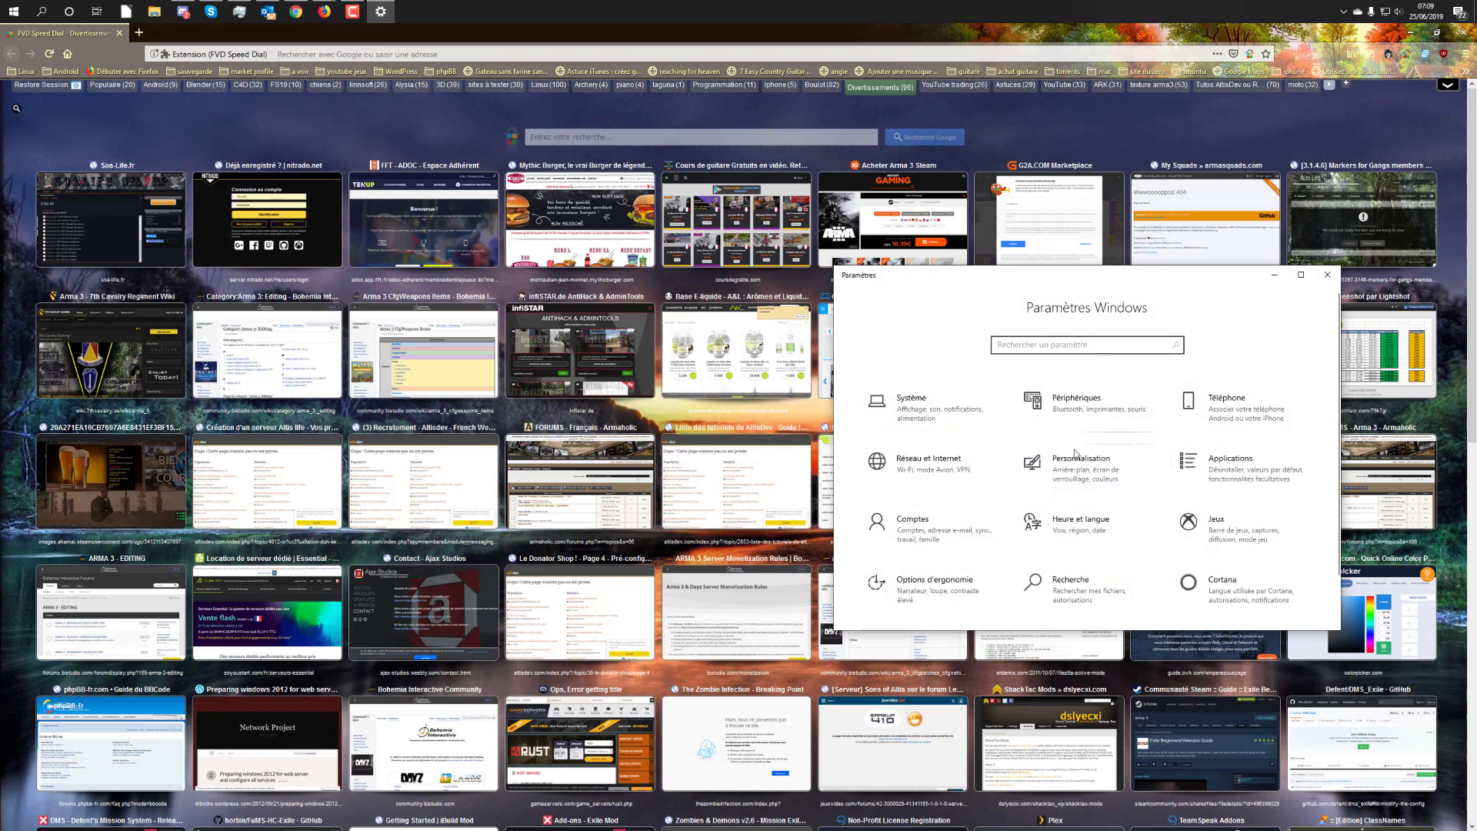
click(1265, 459)
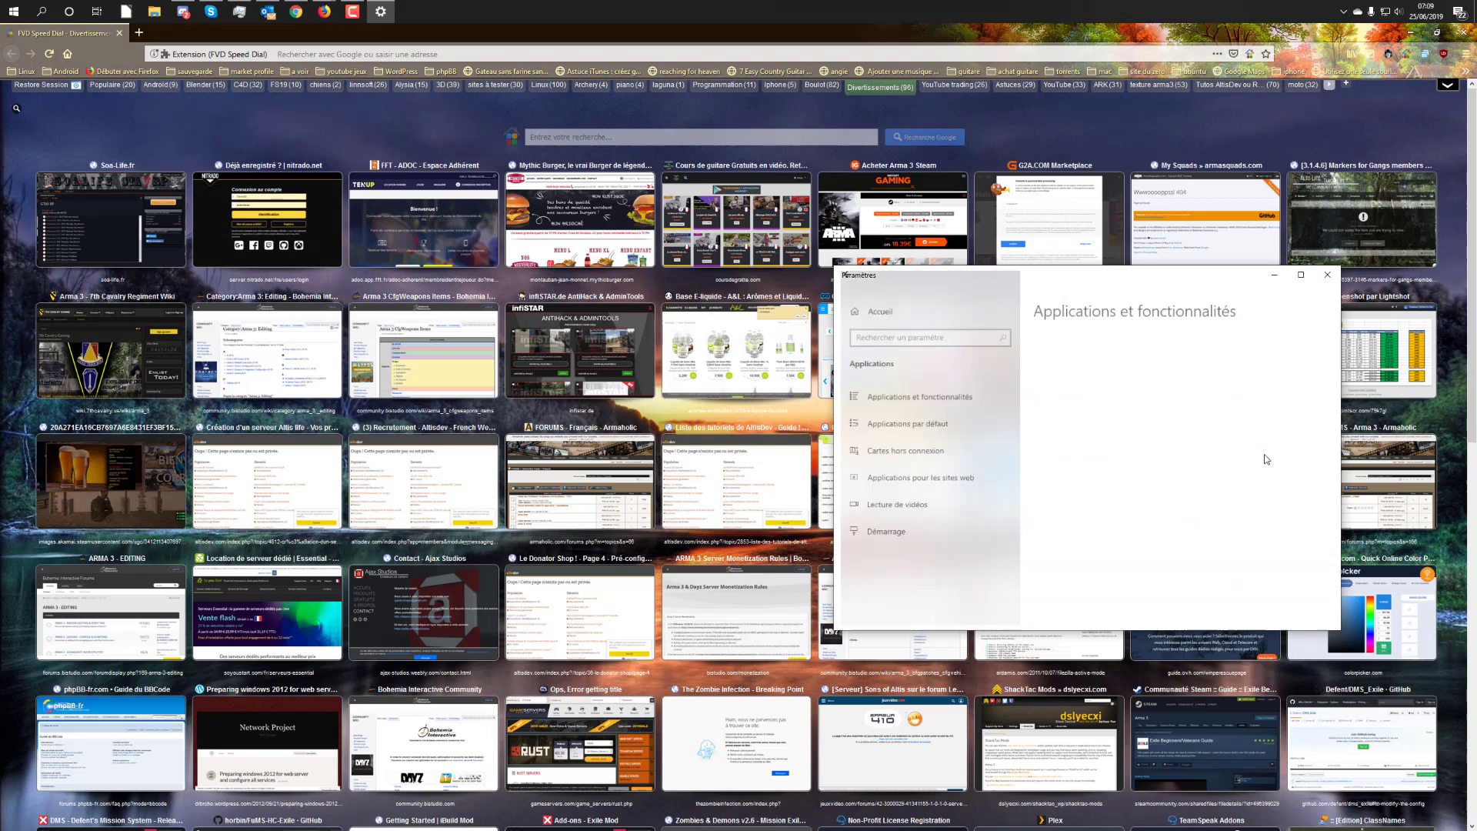
click(893, 422)
scroll(1111, 462, down, 3)
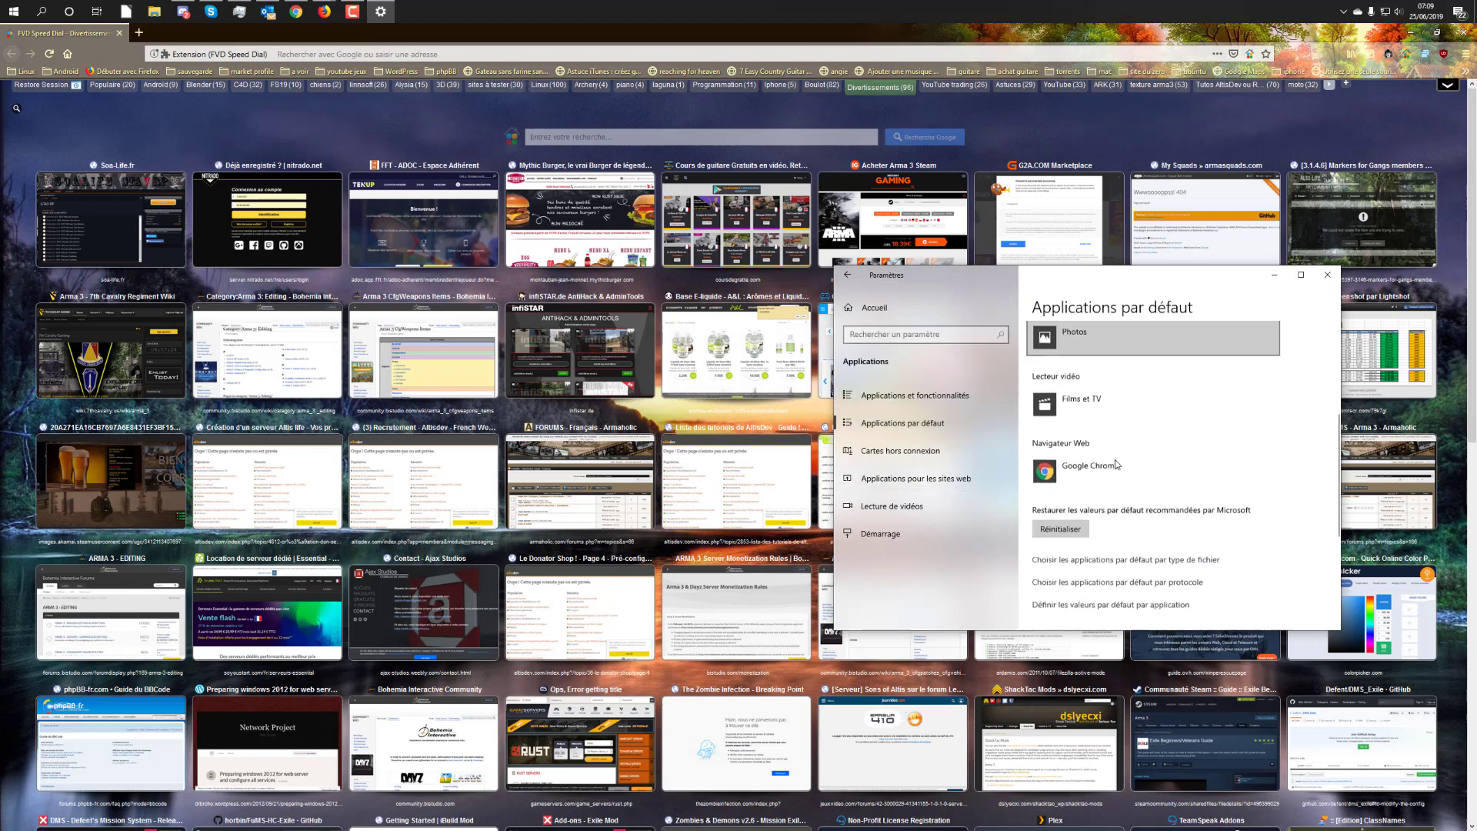
click(1110, 463)
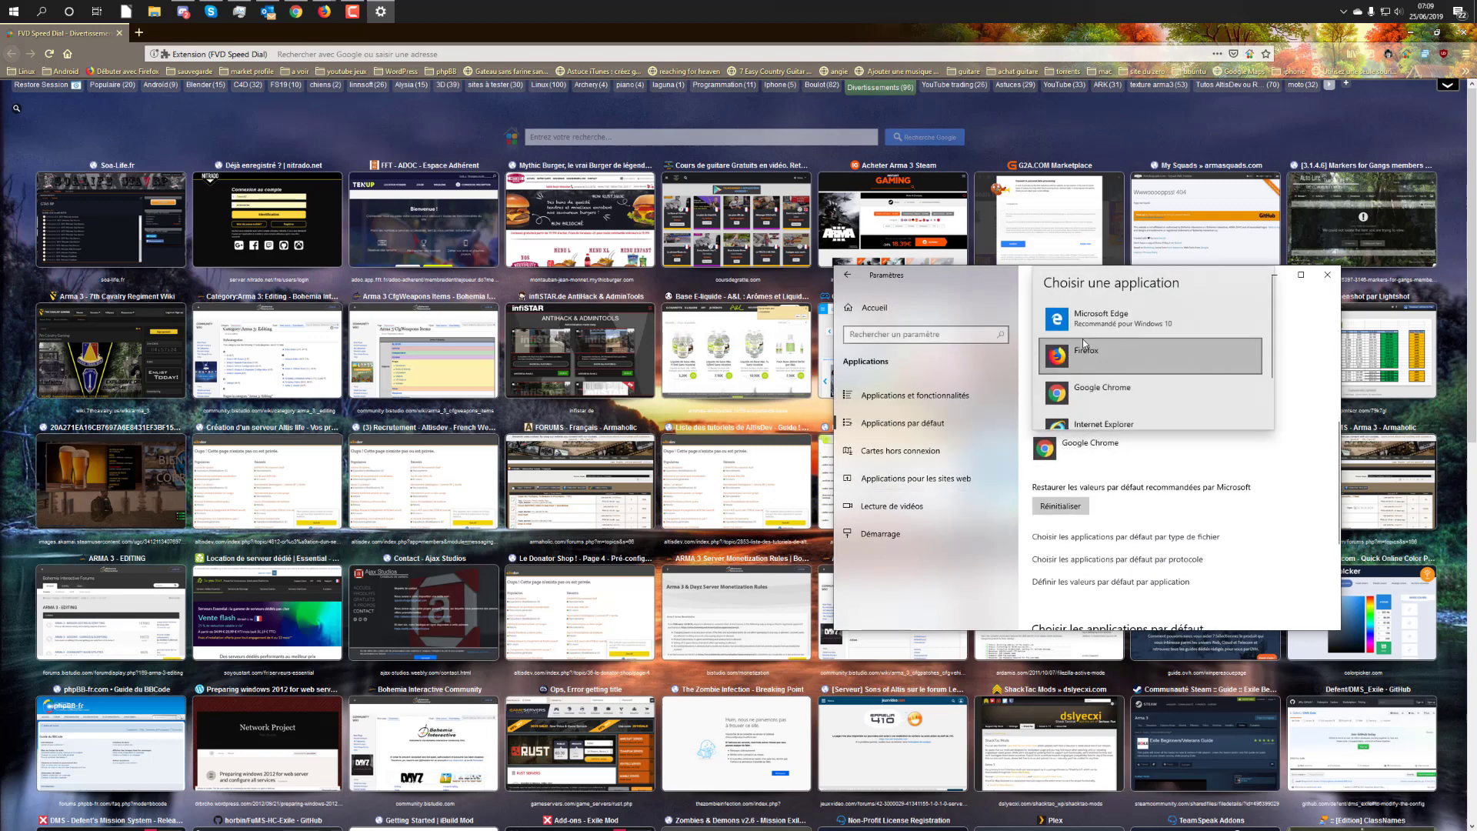
click(1084, 350)
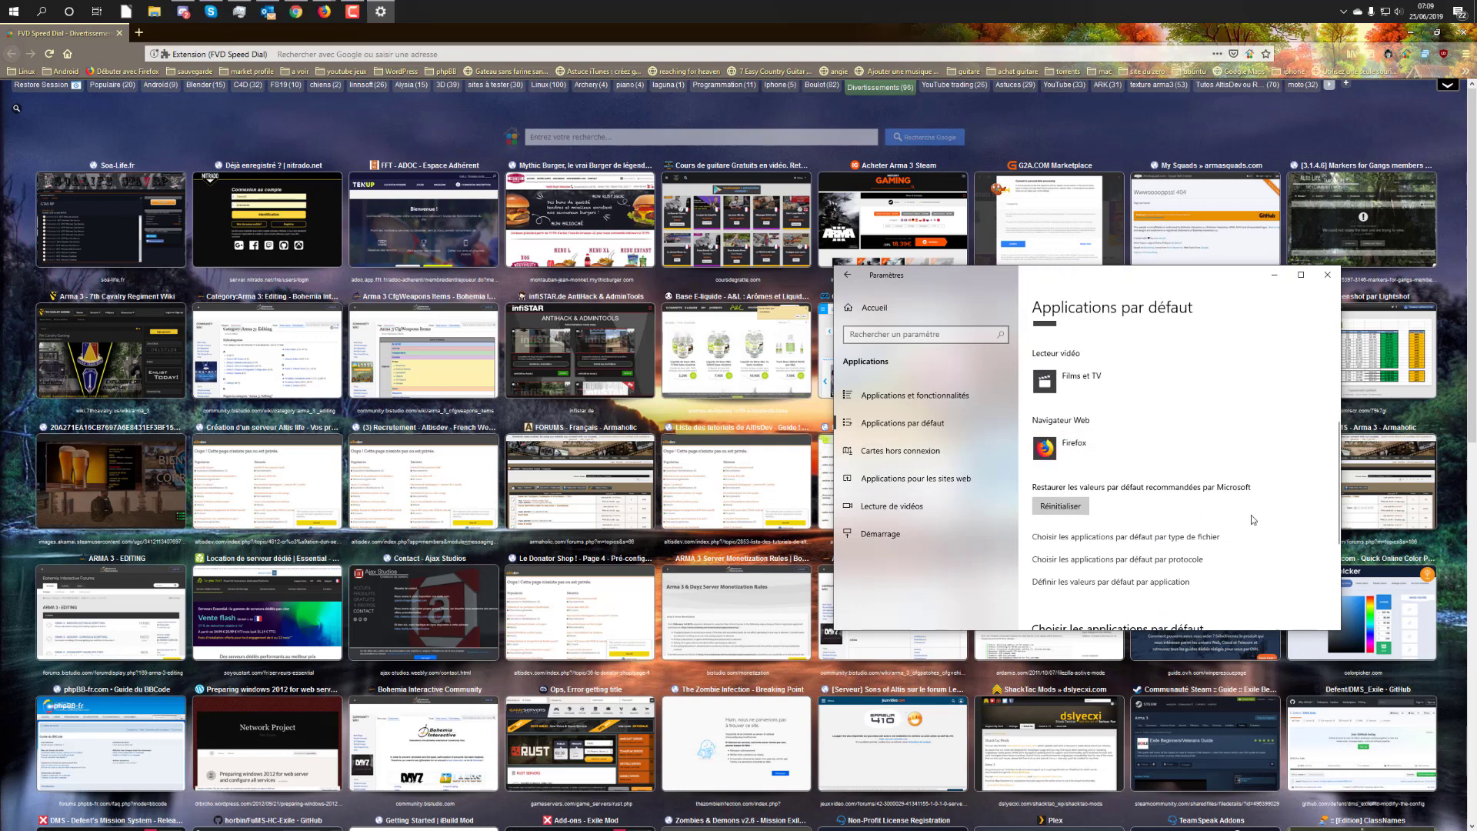
scroll(1251, 521, down, 2)
scroll(1251, 521, up, 5)
click(1327, 274)
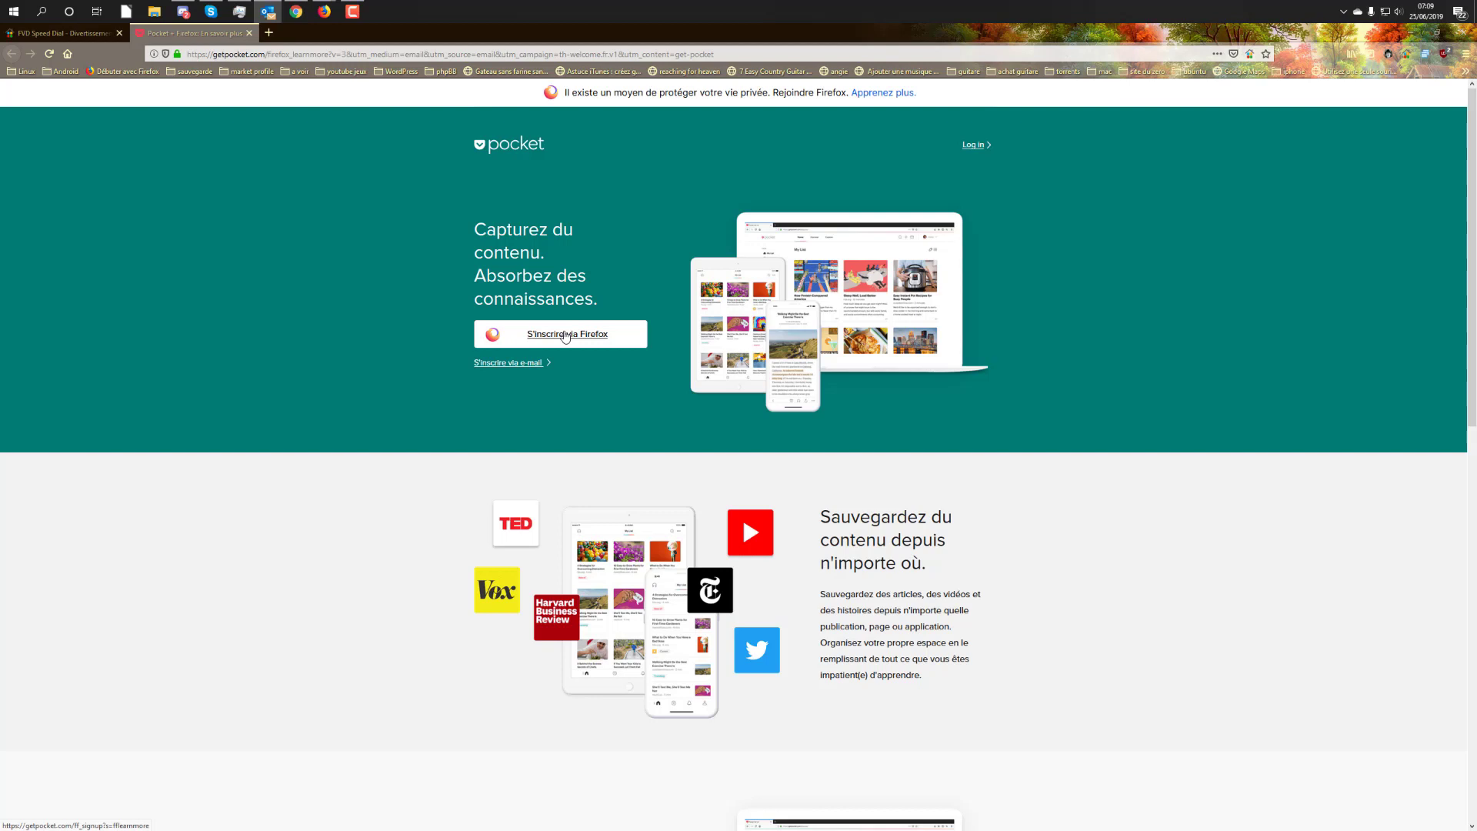
- Log in to Pocket with the saved Firefox account and accept its request to access the profile information
click(969, 147)
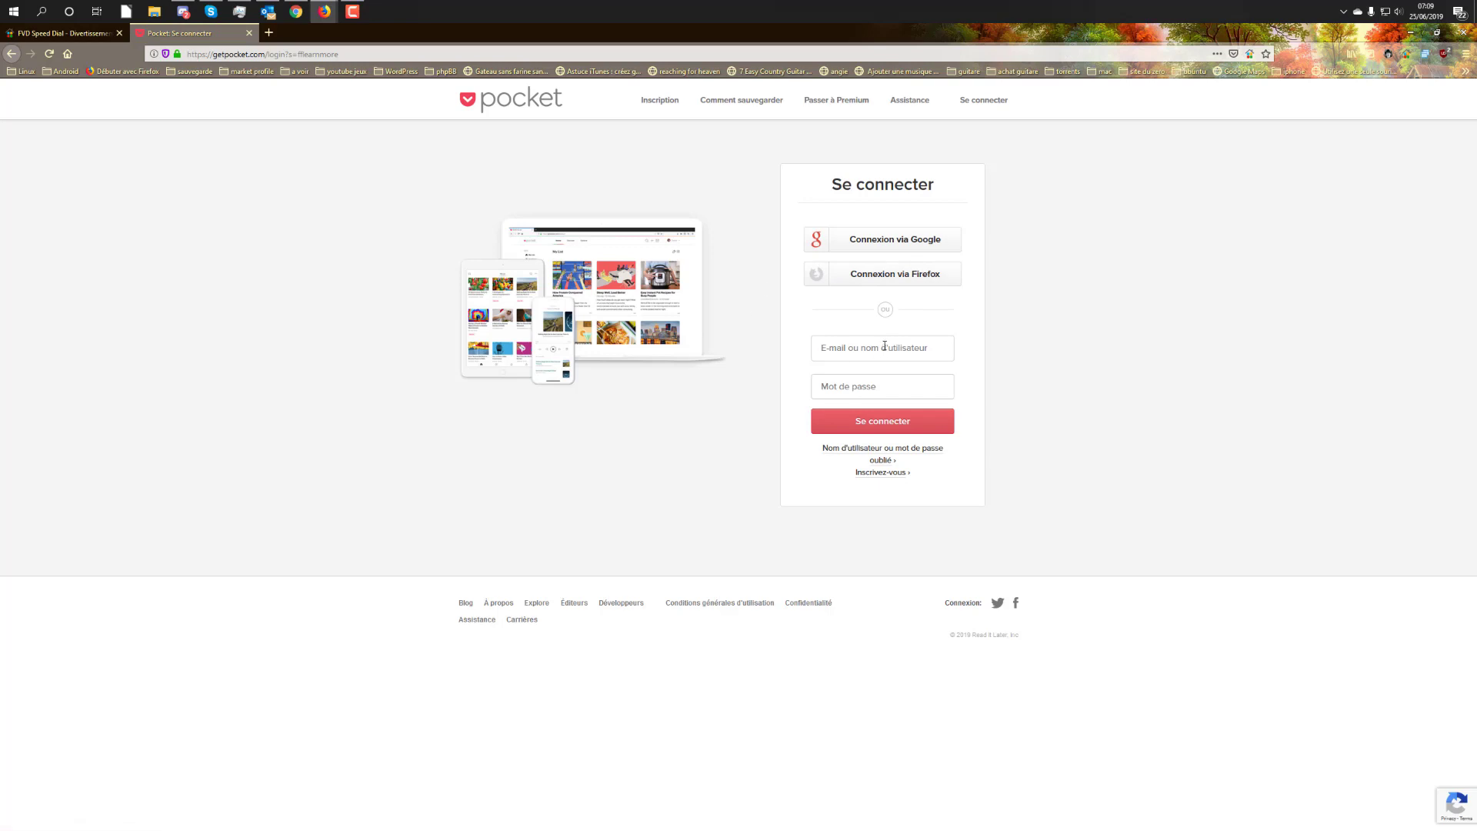
click(884, 346)
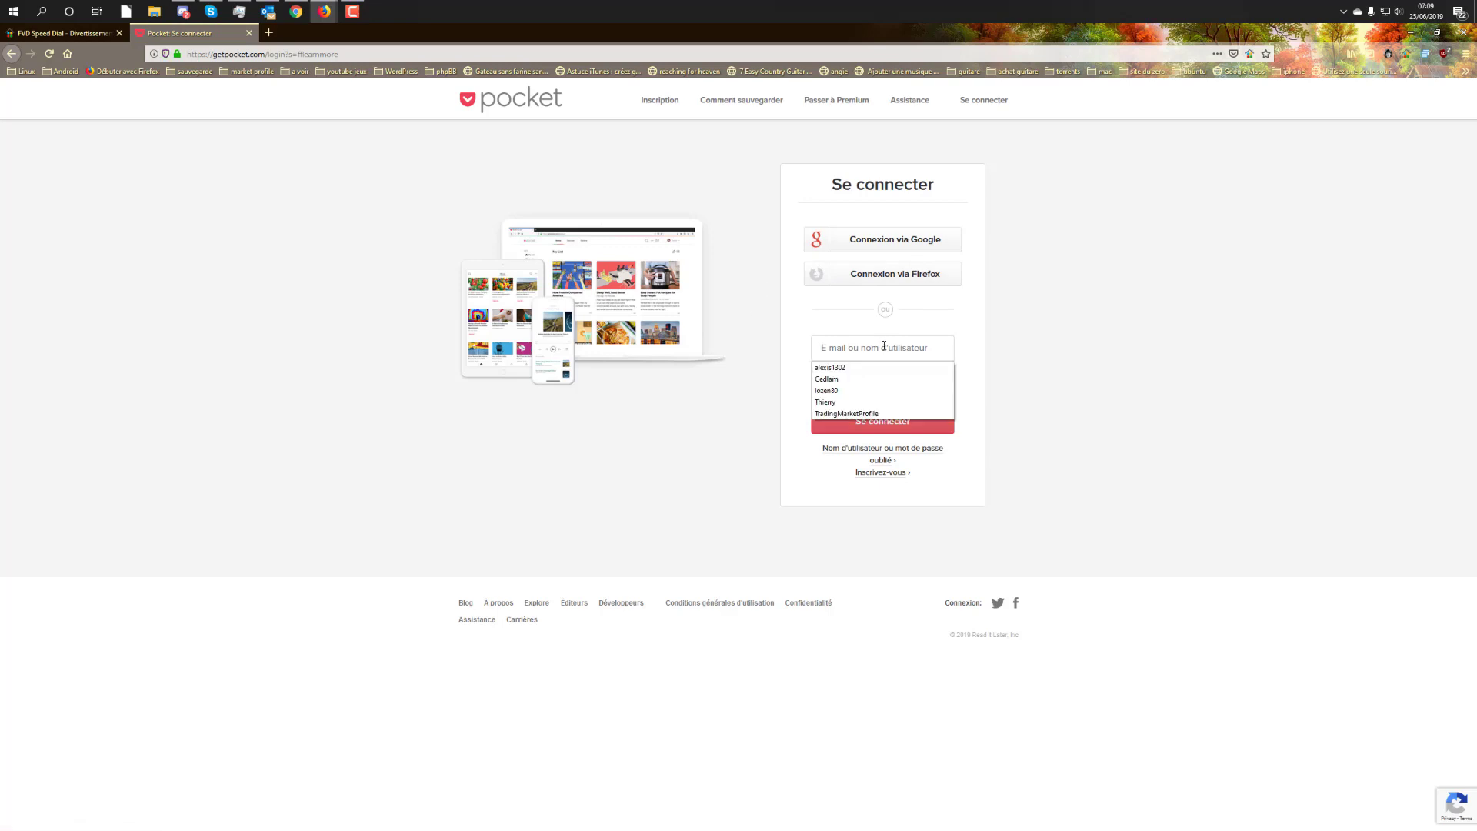
text(th)
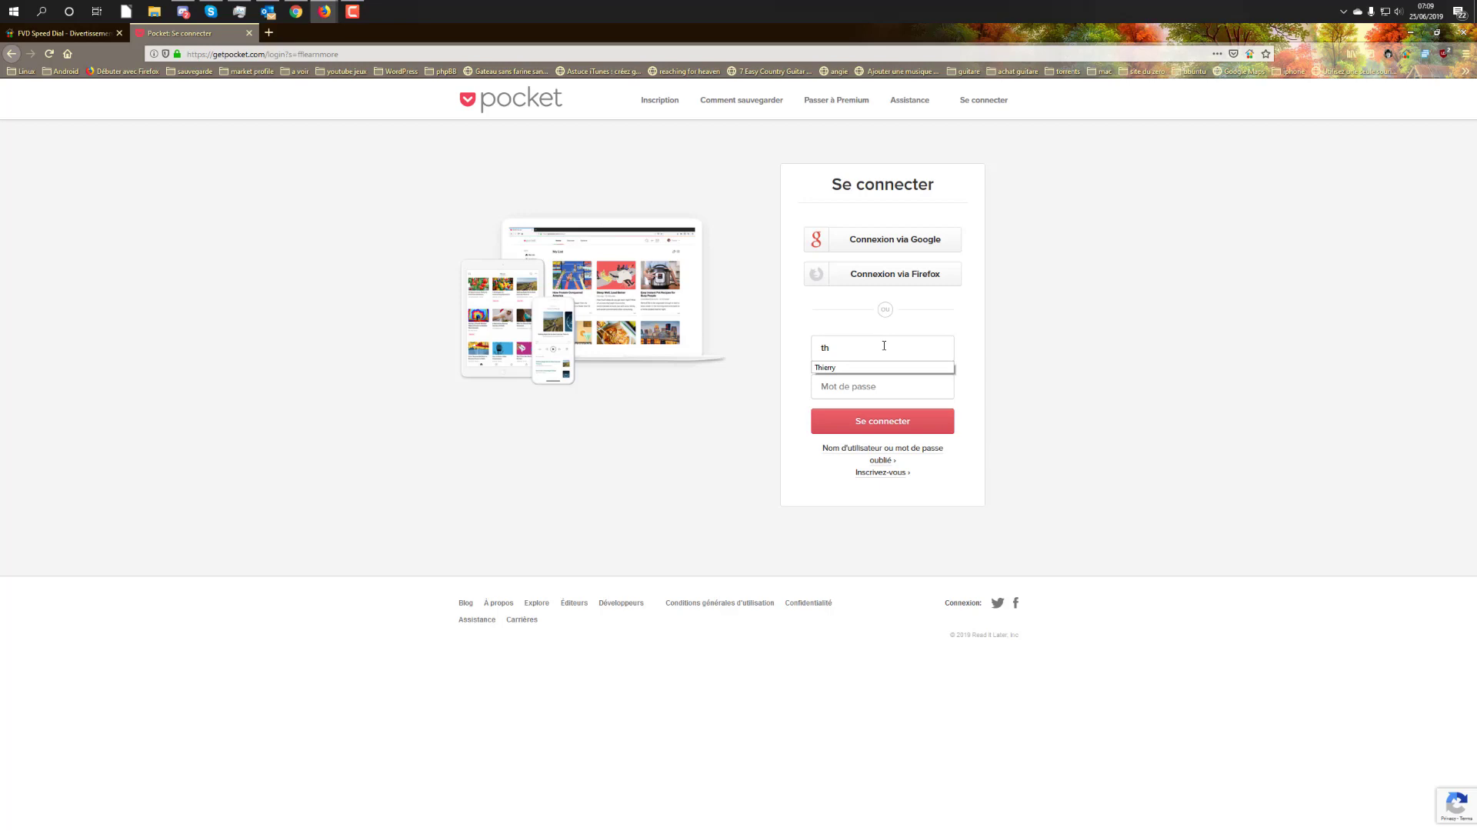
click(928, 281)
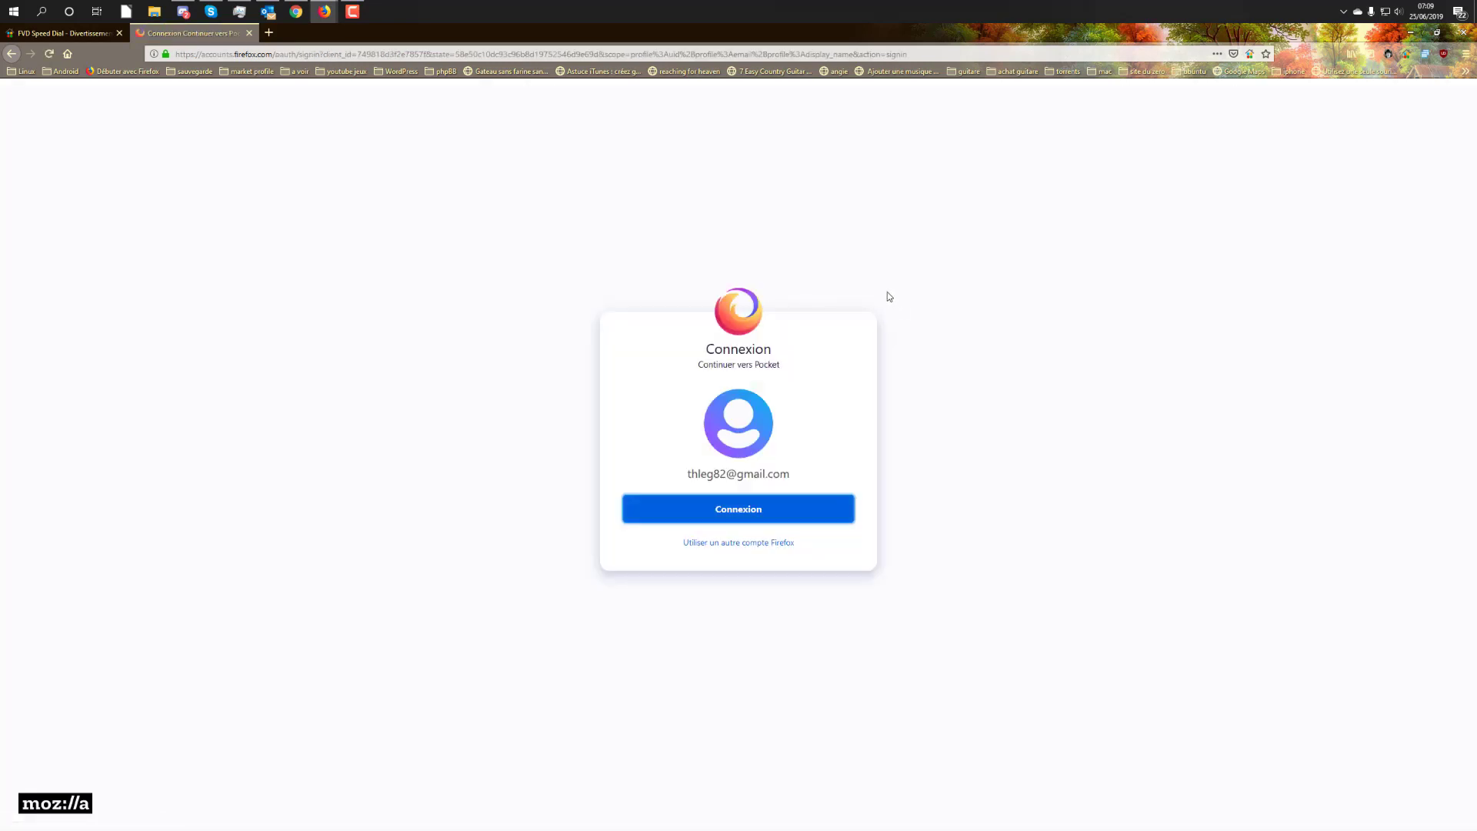
click(741, 512)
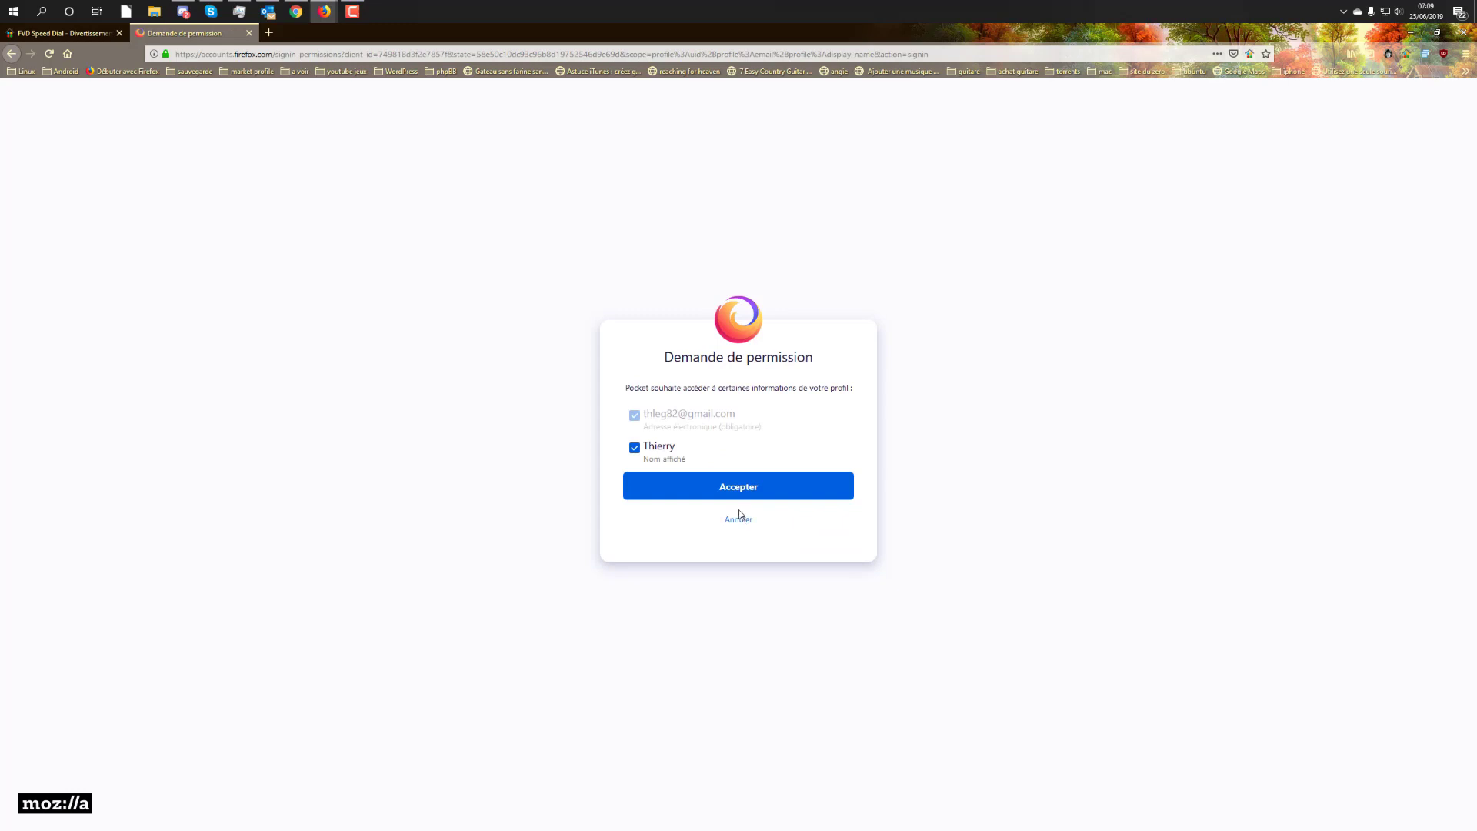
click(737, 489)
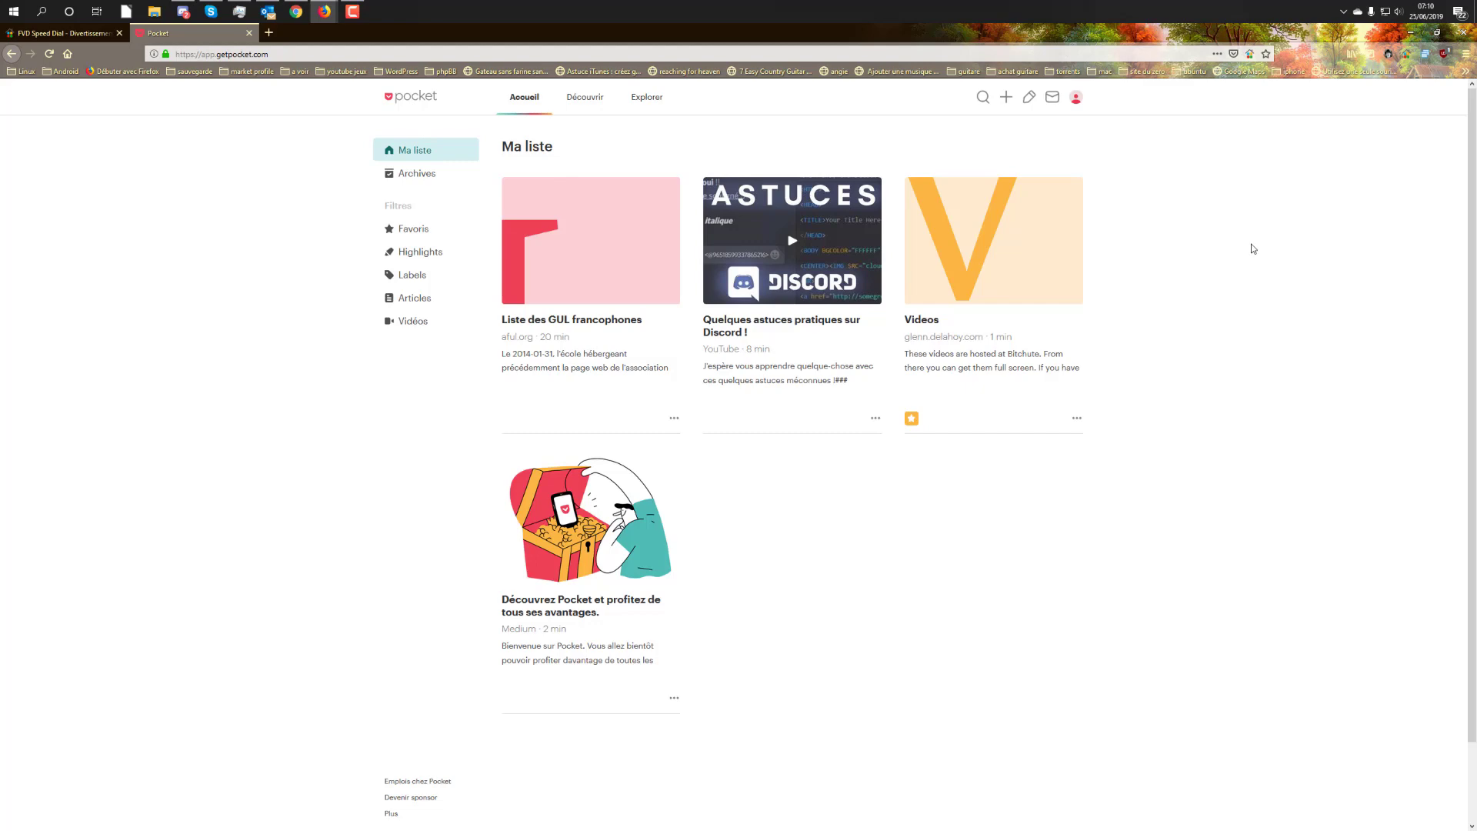
- Open the Trading Marketprofile forum from the Boulot speed dial group in a new tab
click(267, 33)
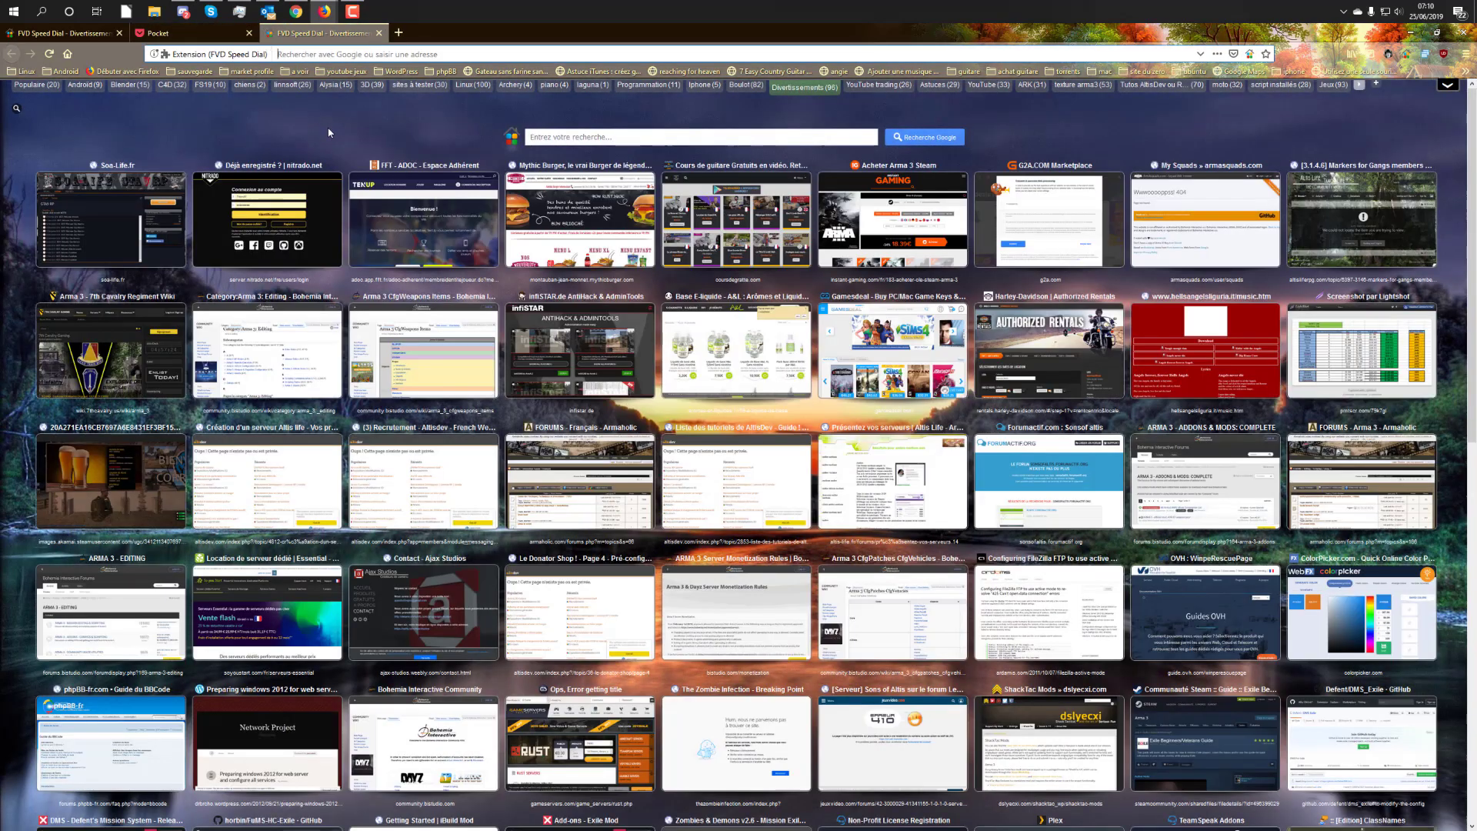
click(746, 88)
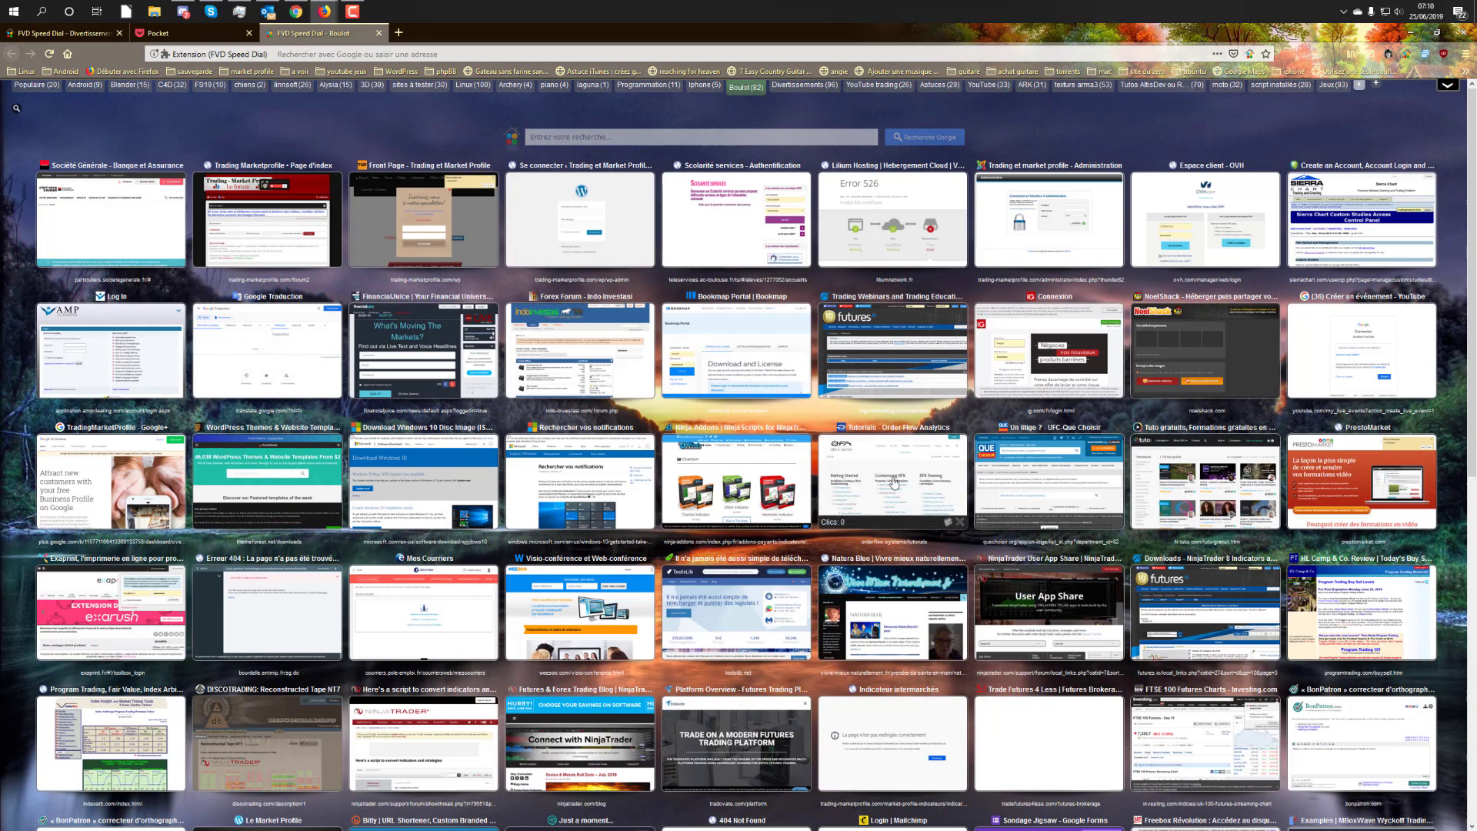
click(283, 242)
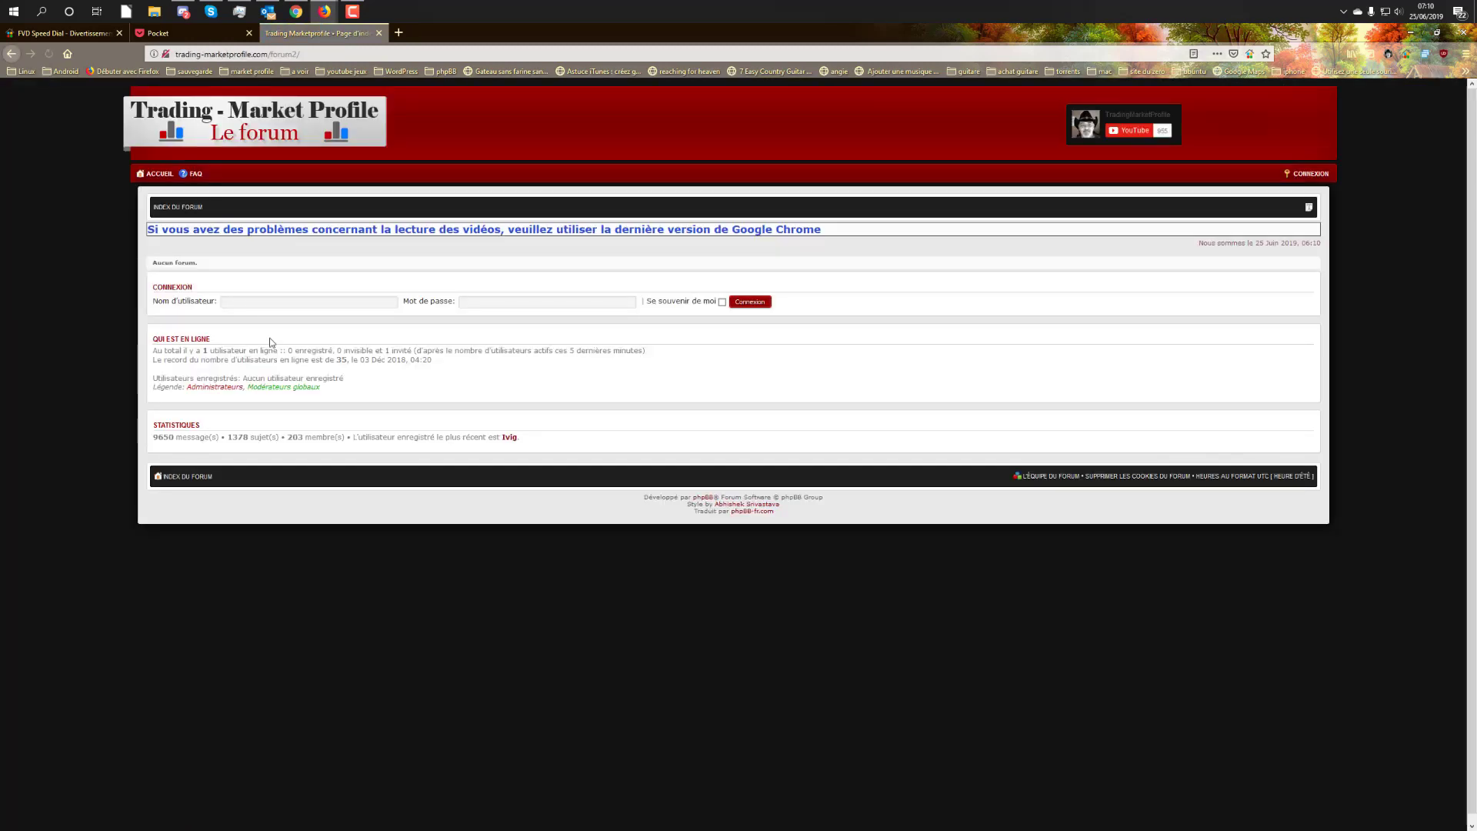
- Open the Trading et Market Profile front page and the Sierra Chart account page in separate new tabs from the speed dial
click(396, 34)
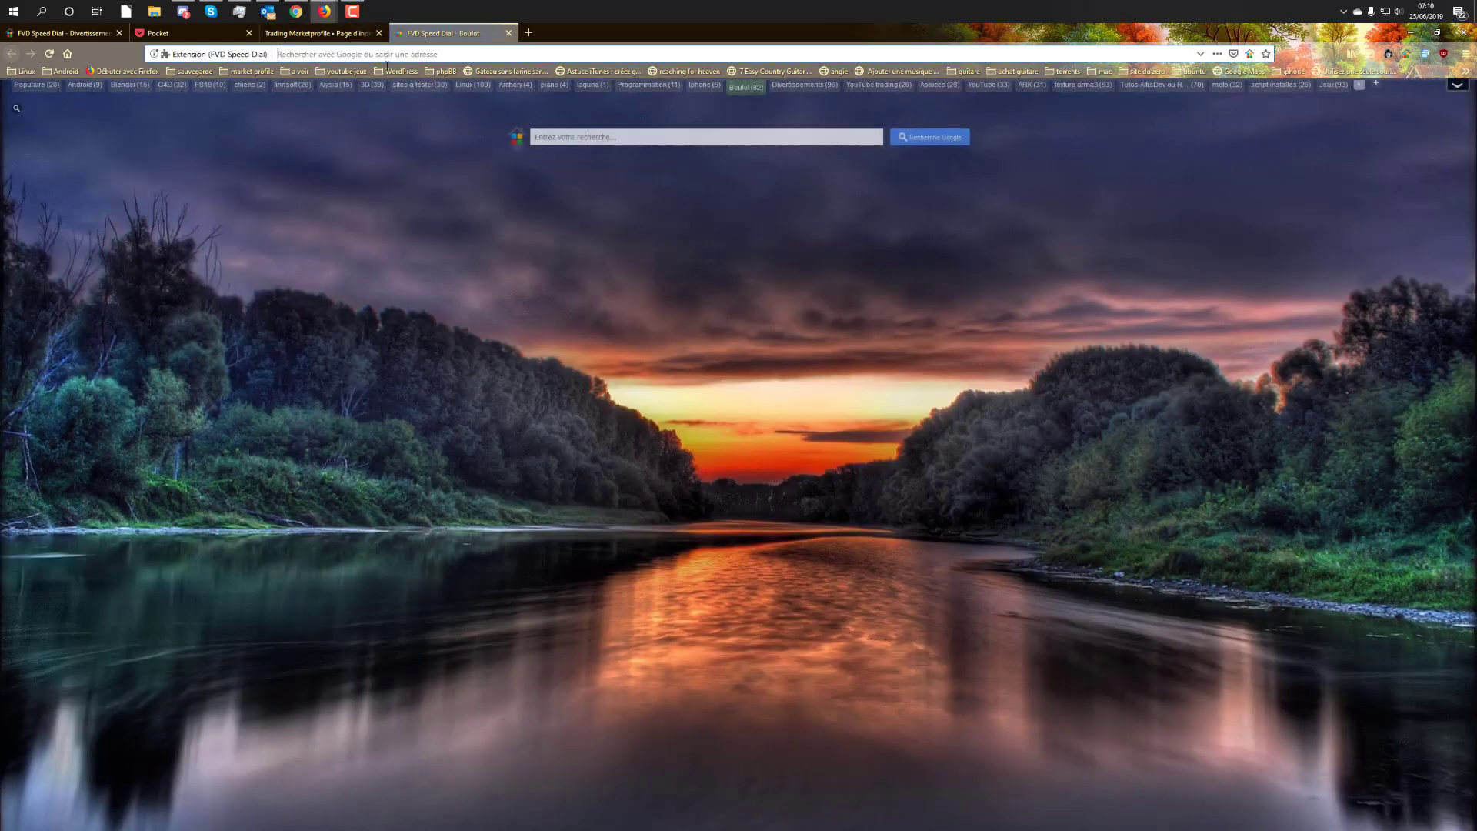
click(477, 229)
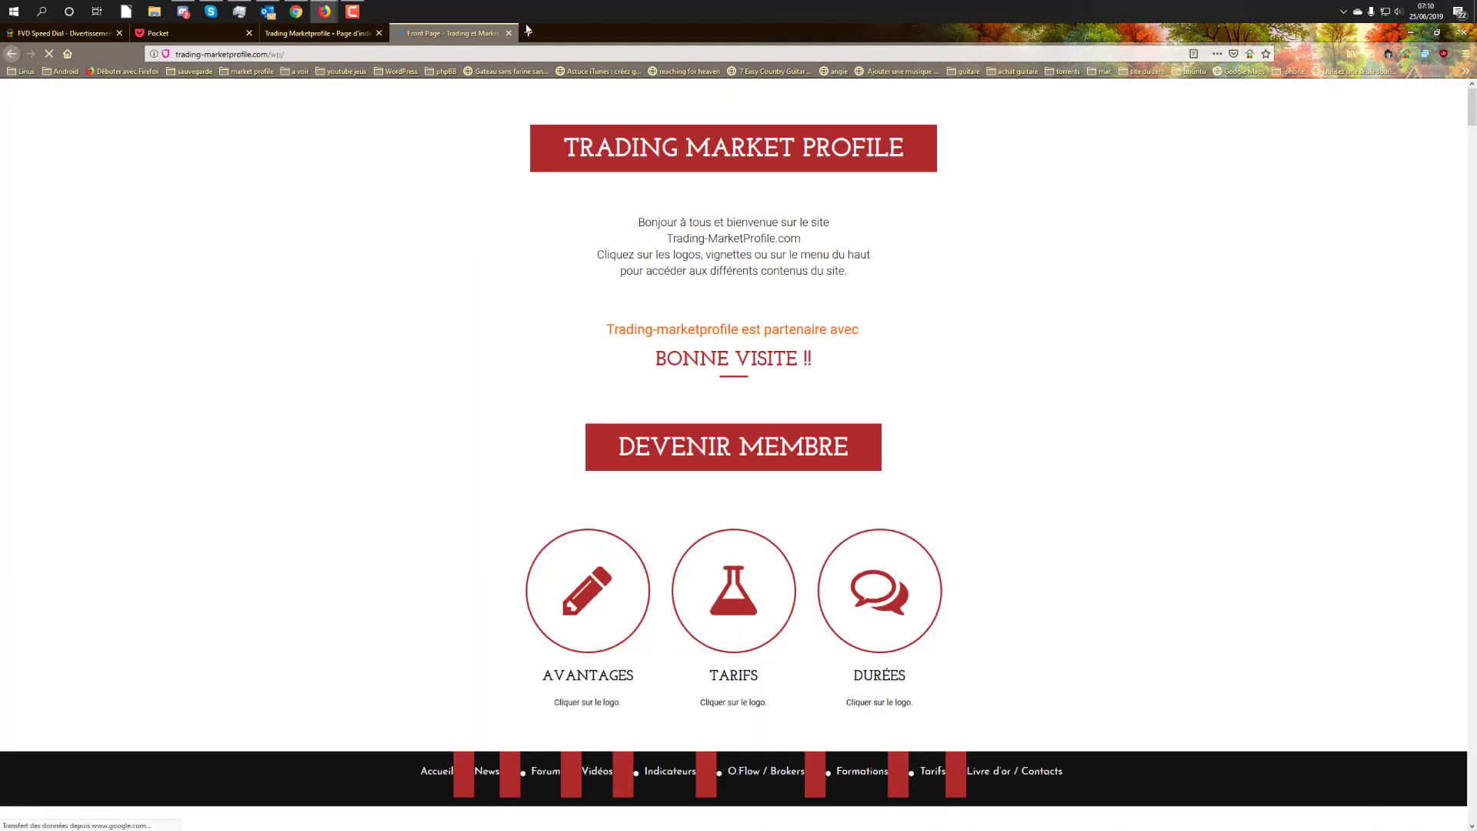
click(527, 31)
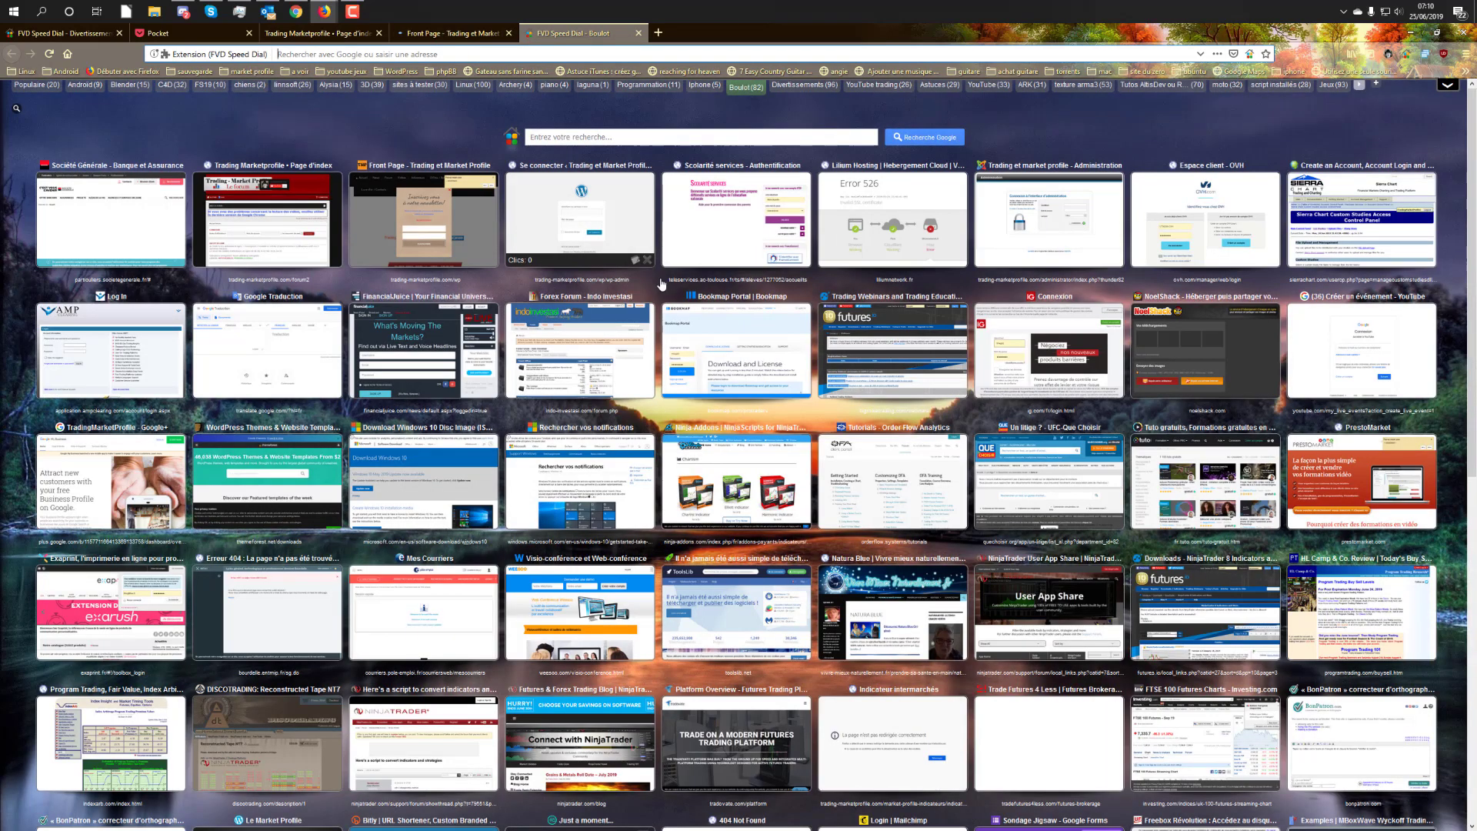
click(1377, 221)
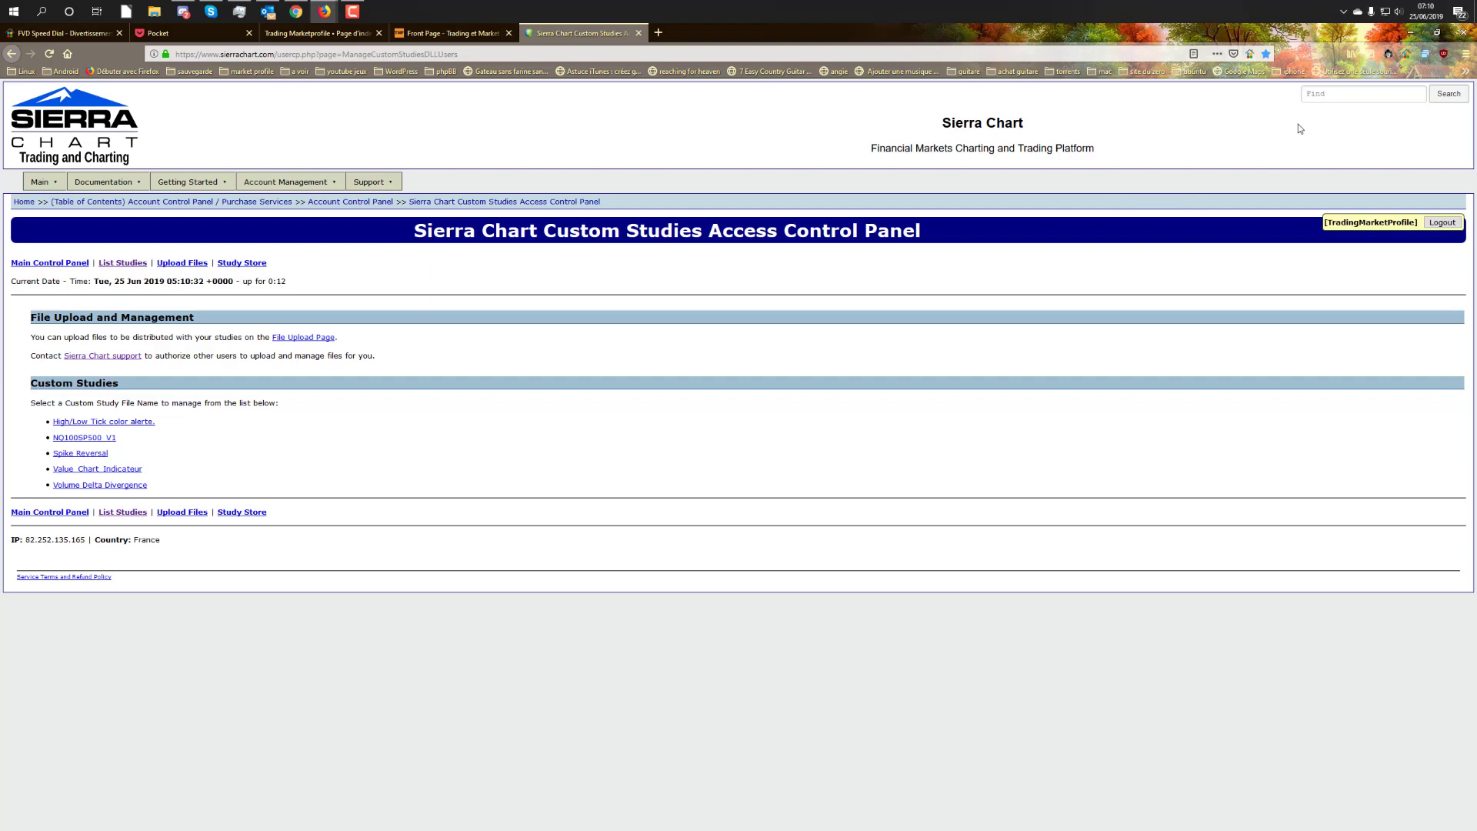
- Open the add-ons manager, look through its catalogue of recommended modules and go to the full Firefox Add-ons website
click(1466, 57)
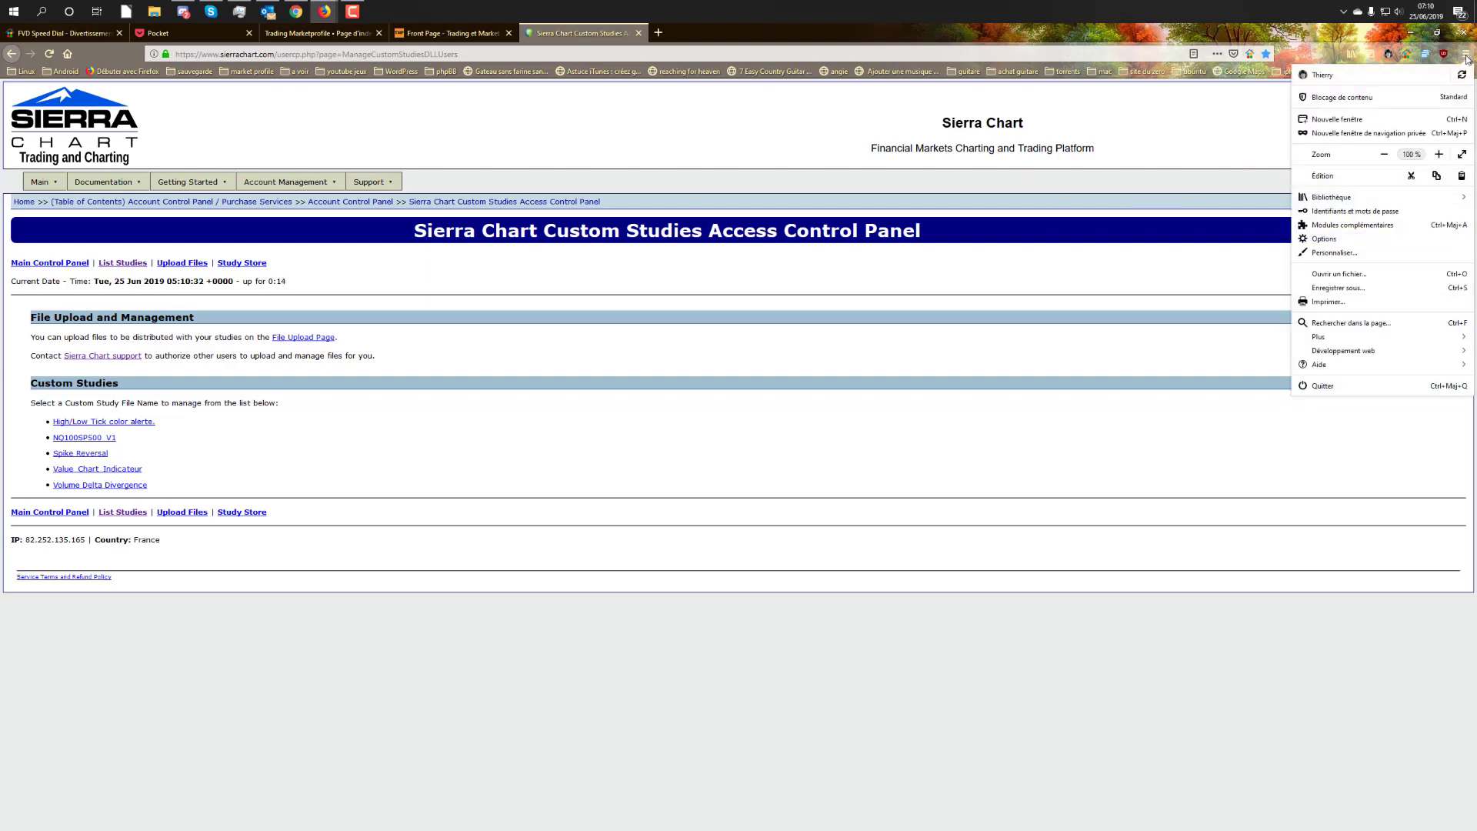
click(1348, 225)
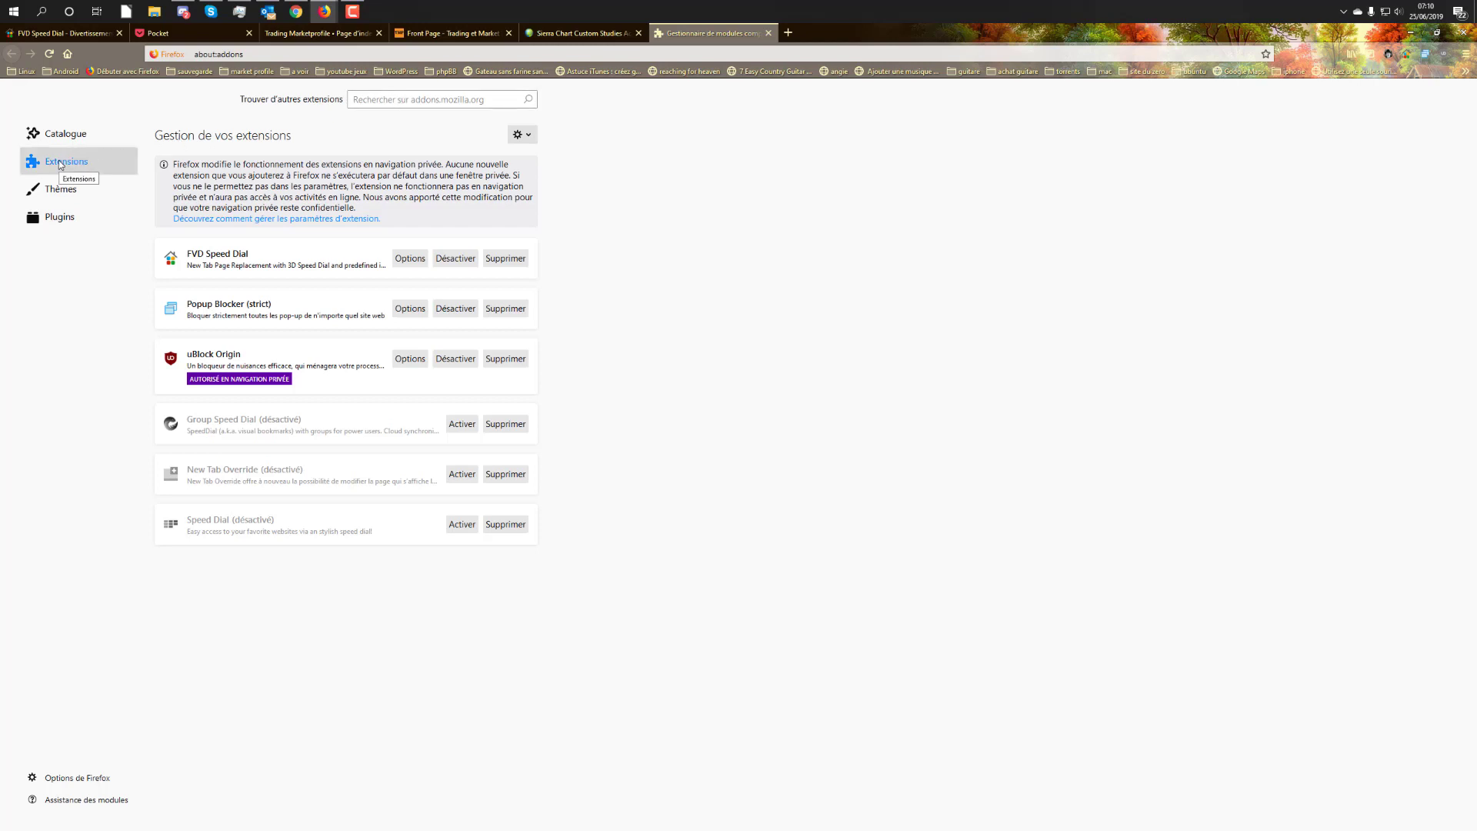
click(61, 134)
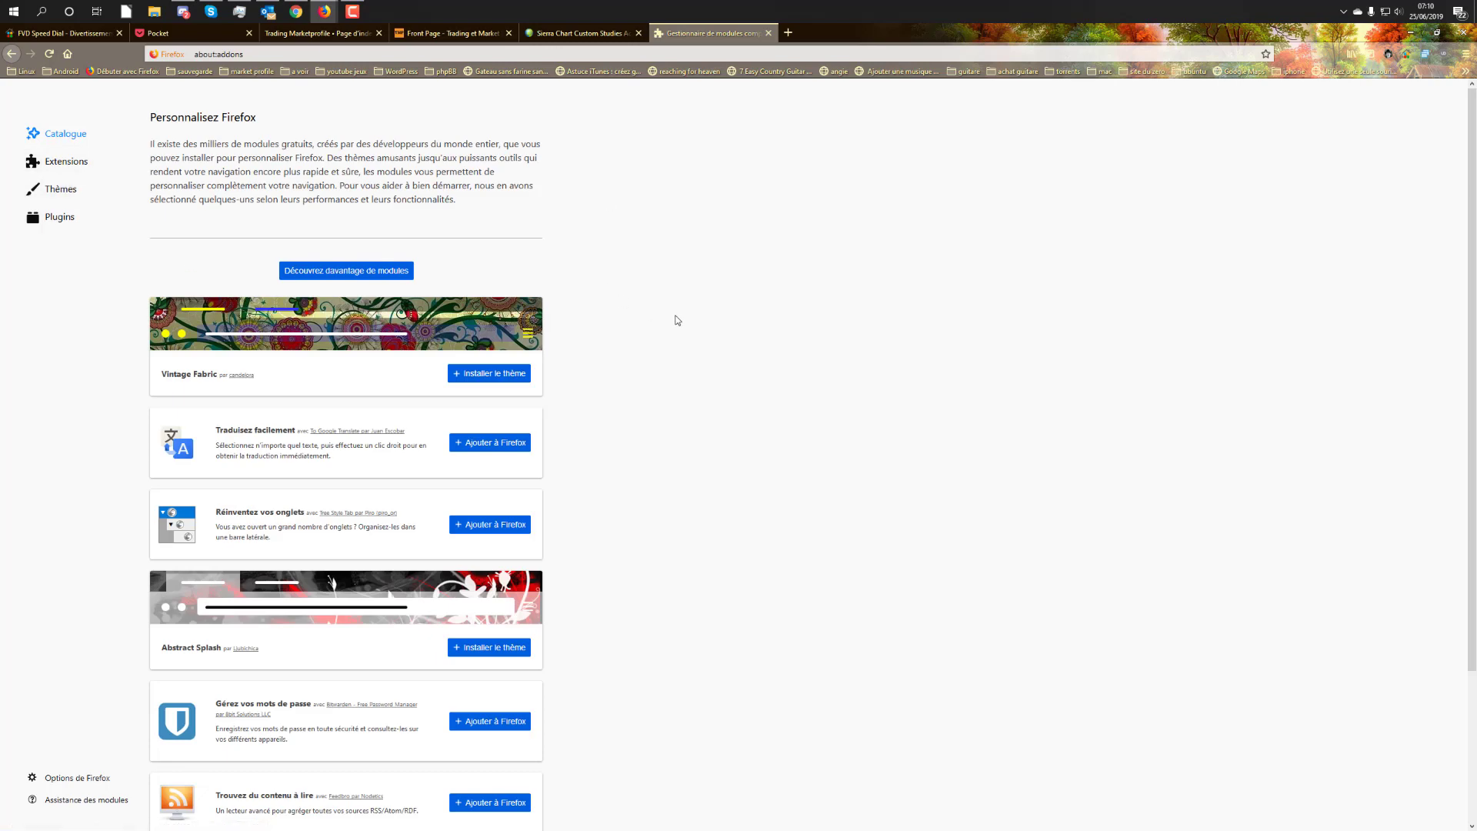
scroll(677, 320, down, 4)
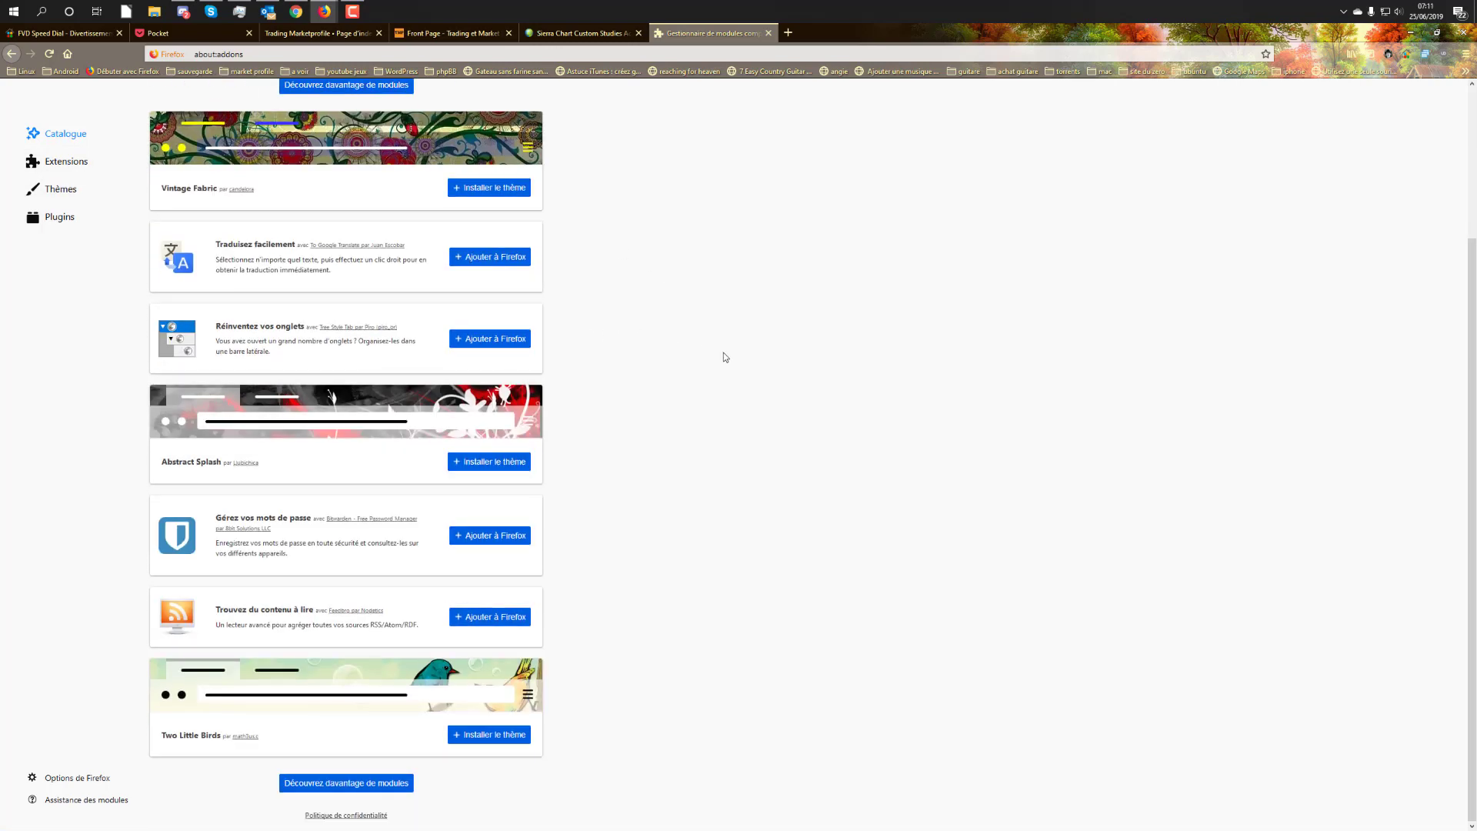
scroll(723, 357, up, 4)
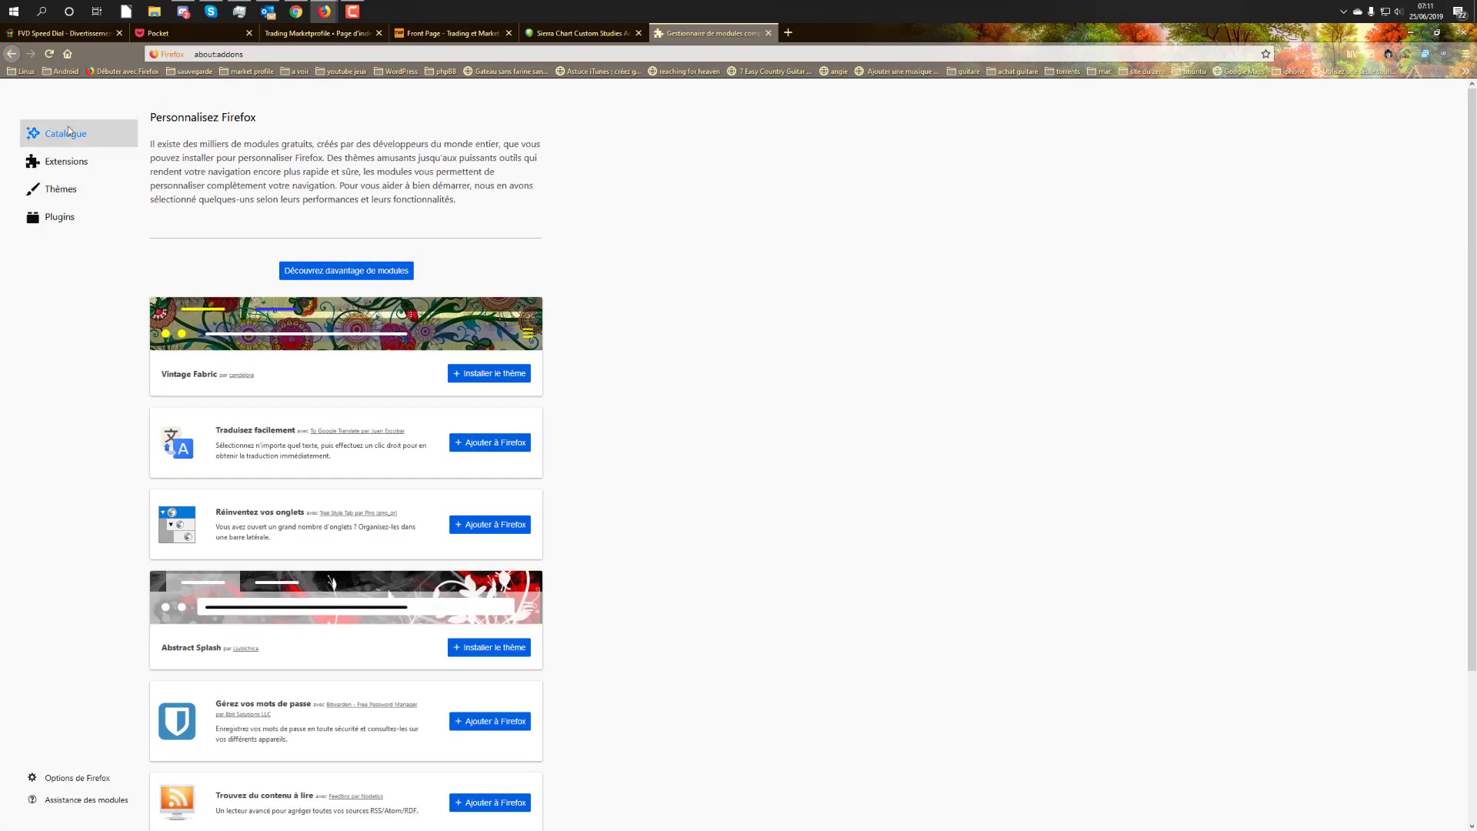
click(352, 272)
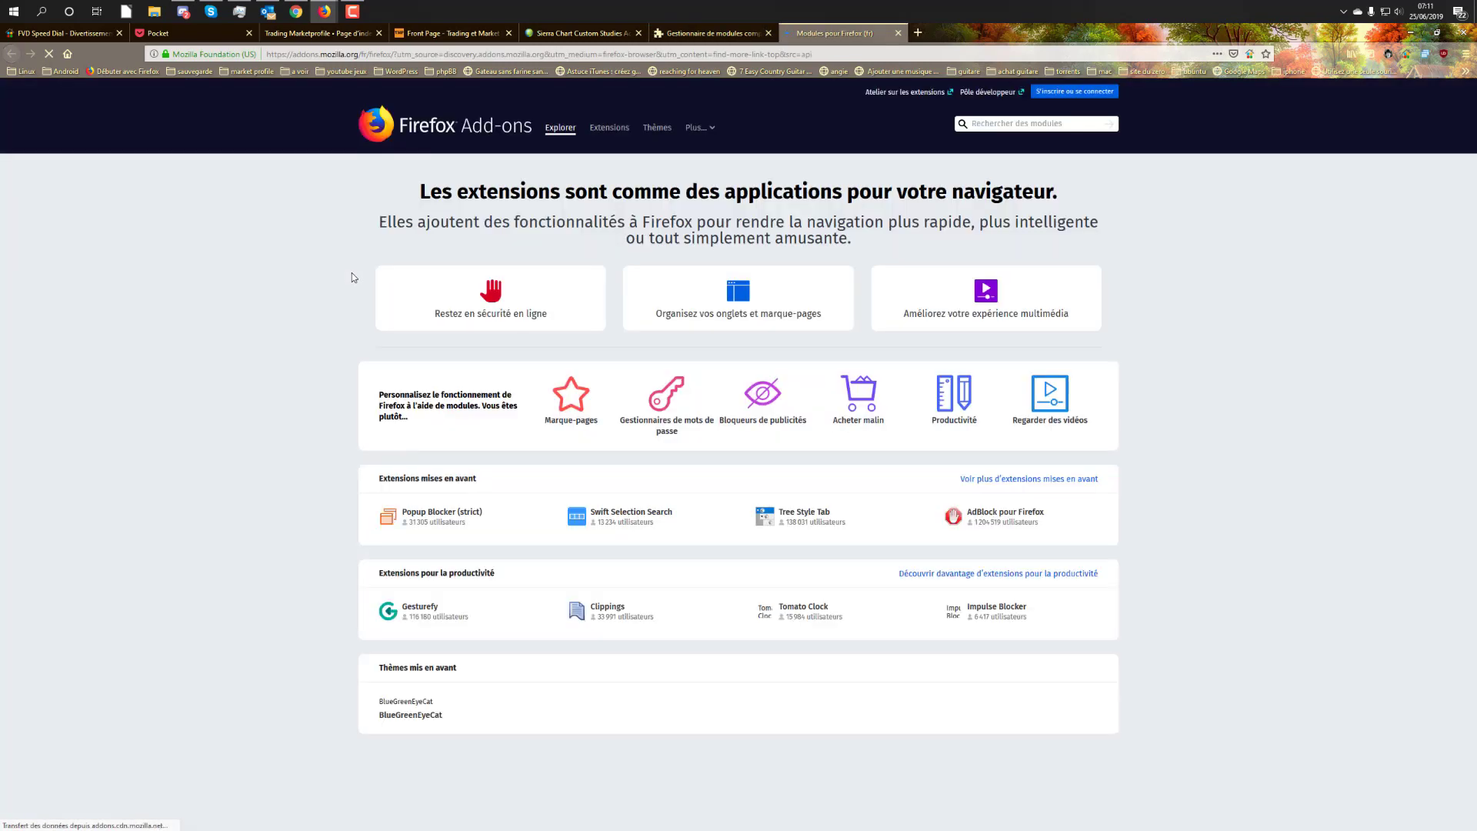
- Search the Firefox Add-ons site for "pocket" and return to the site's home page
click(1012, 123)
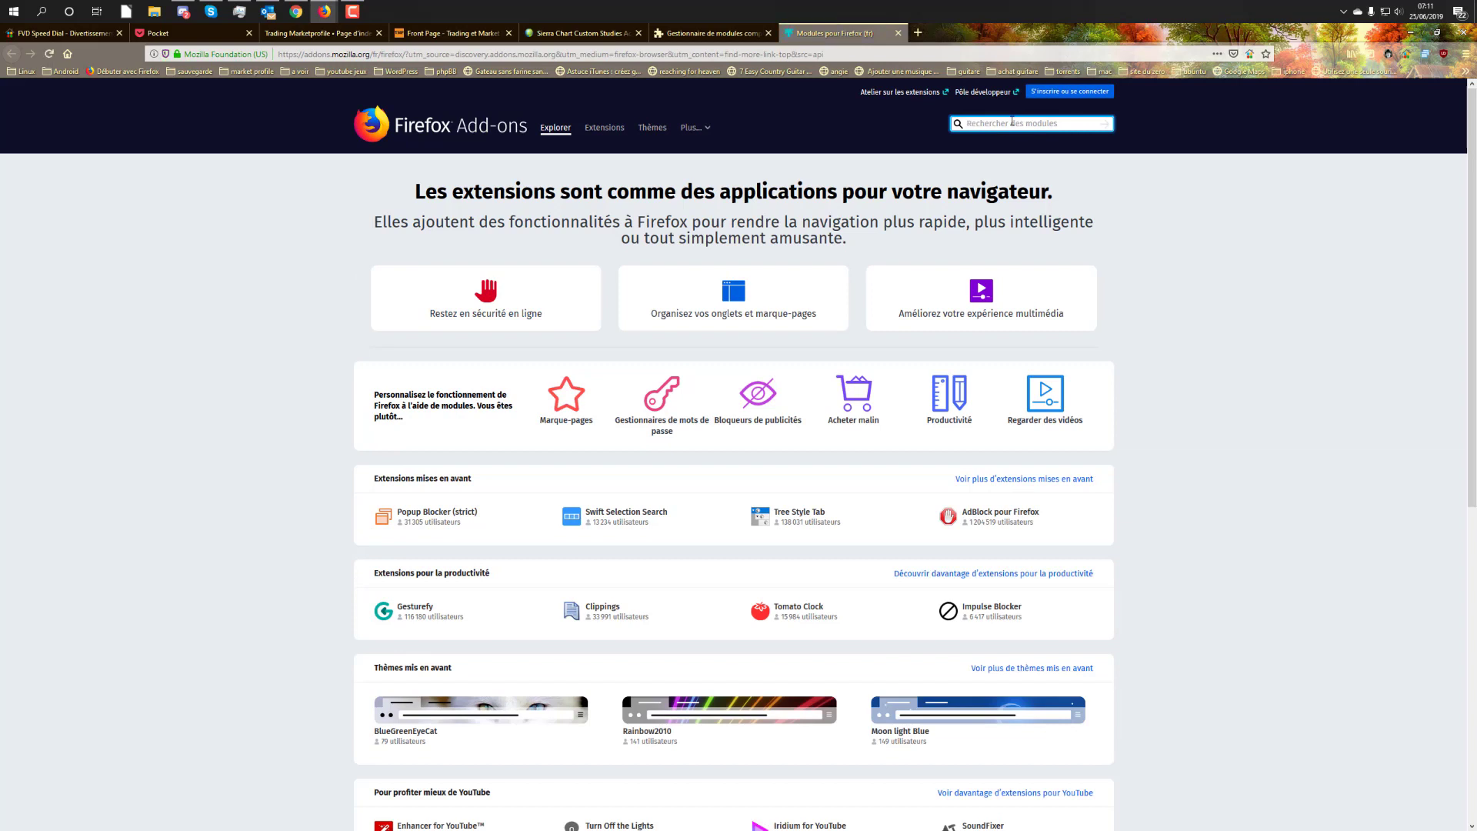
text(pocket)
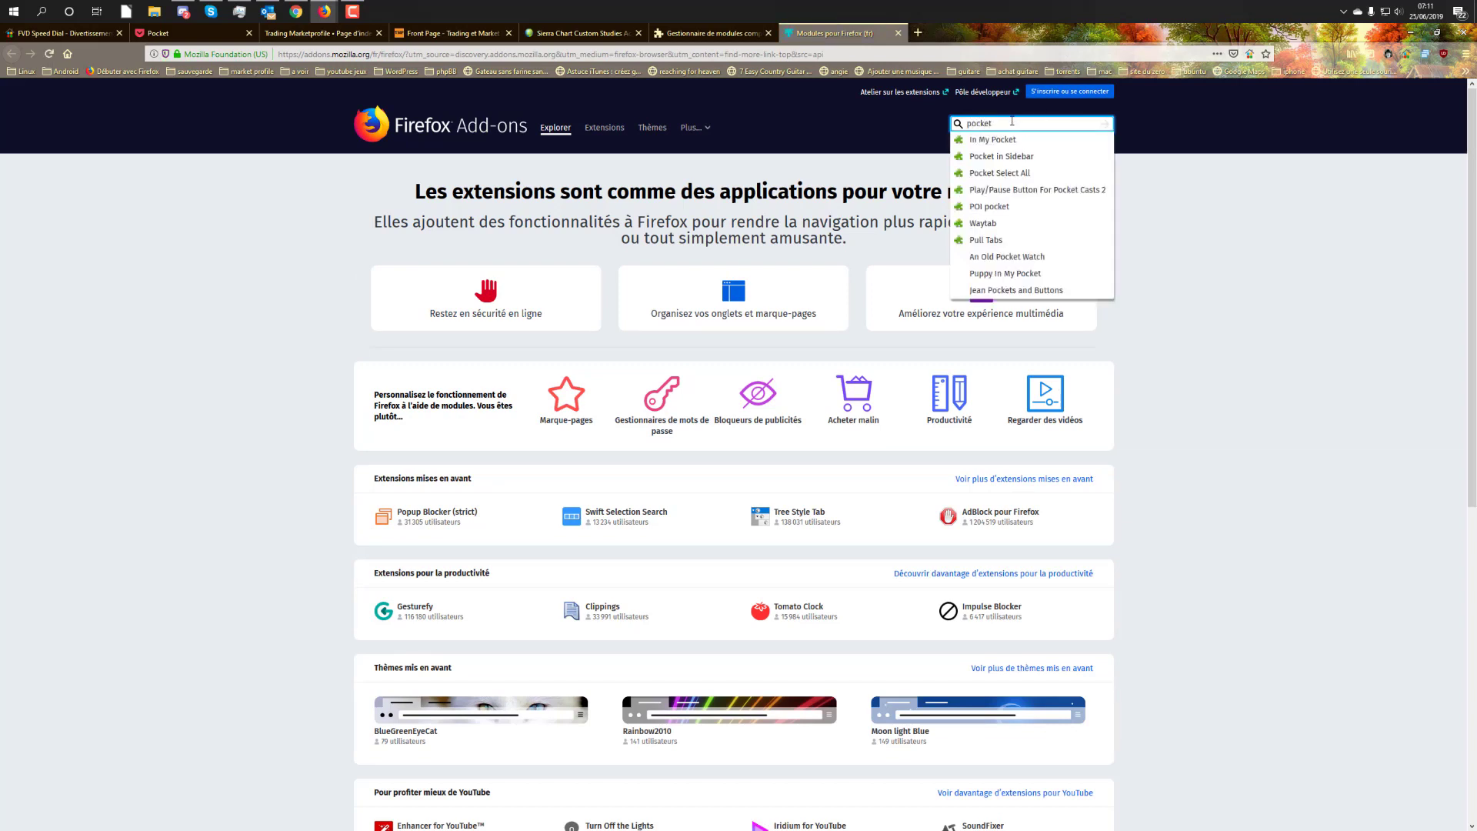
key(Return)
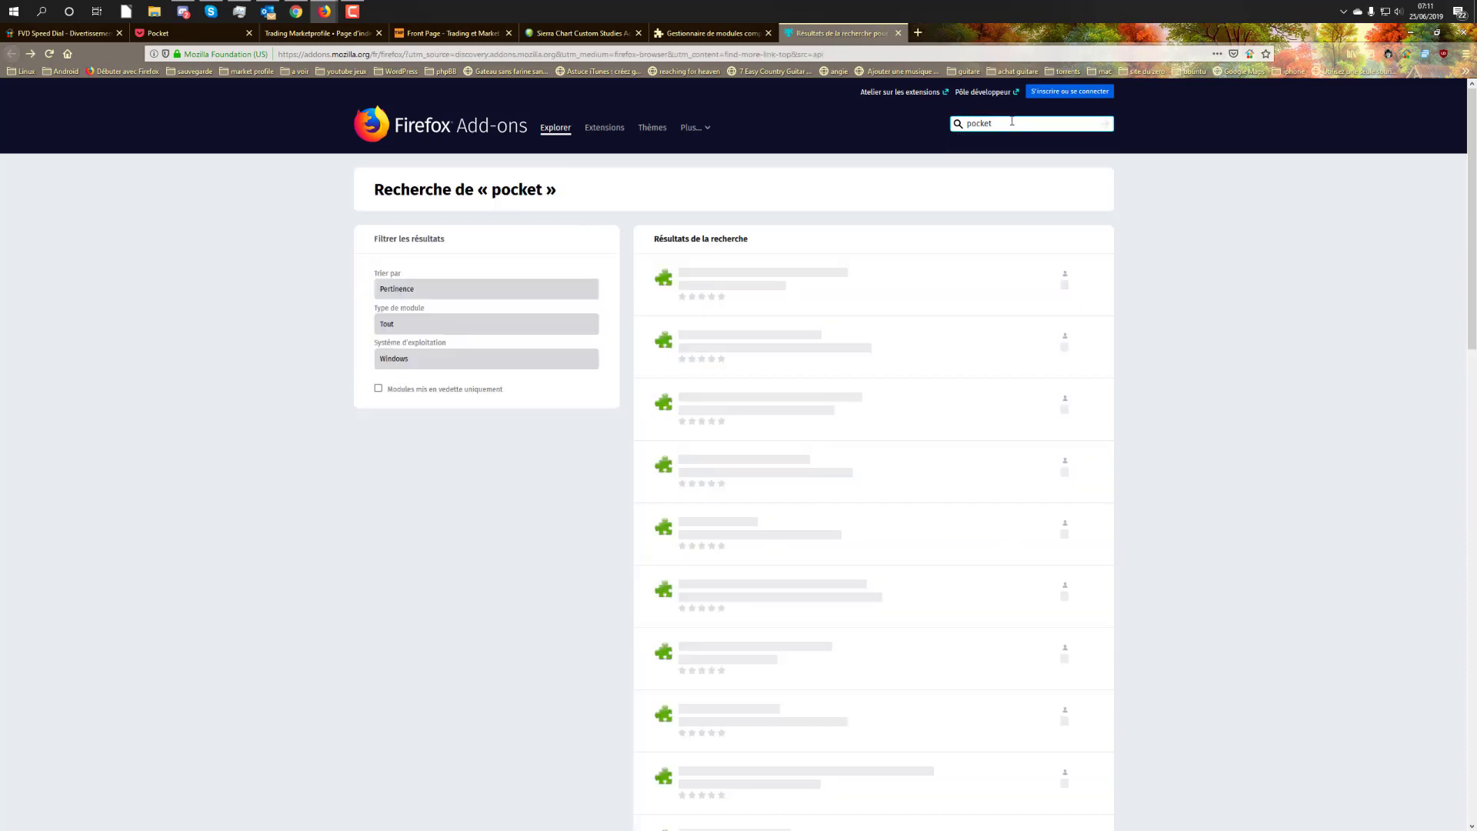
key(alt+Left)
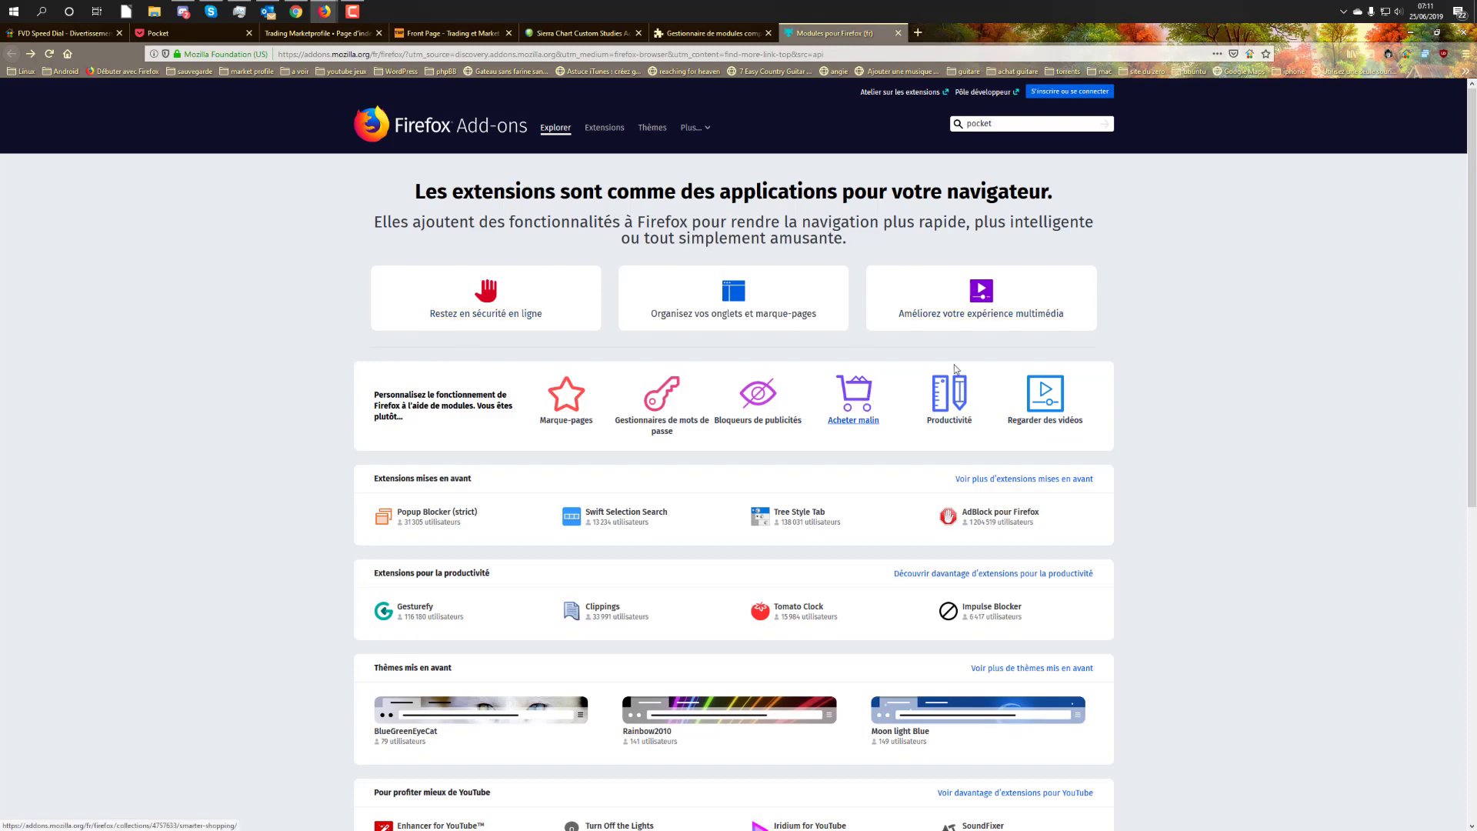
scroll(968, 367, down, 2)
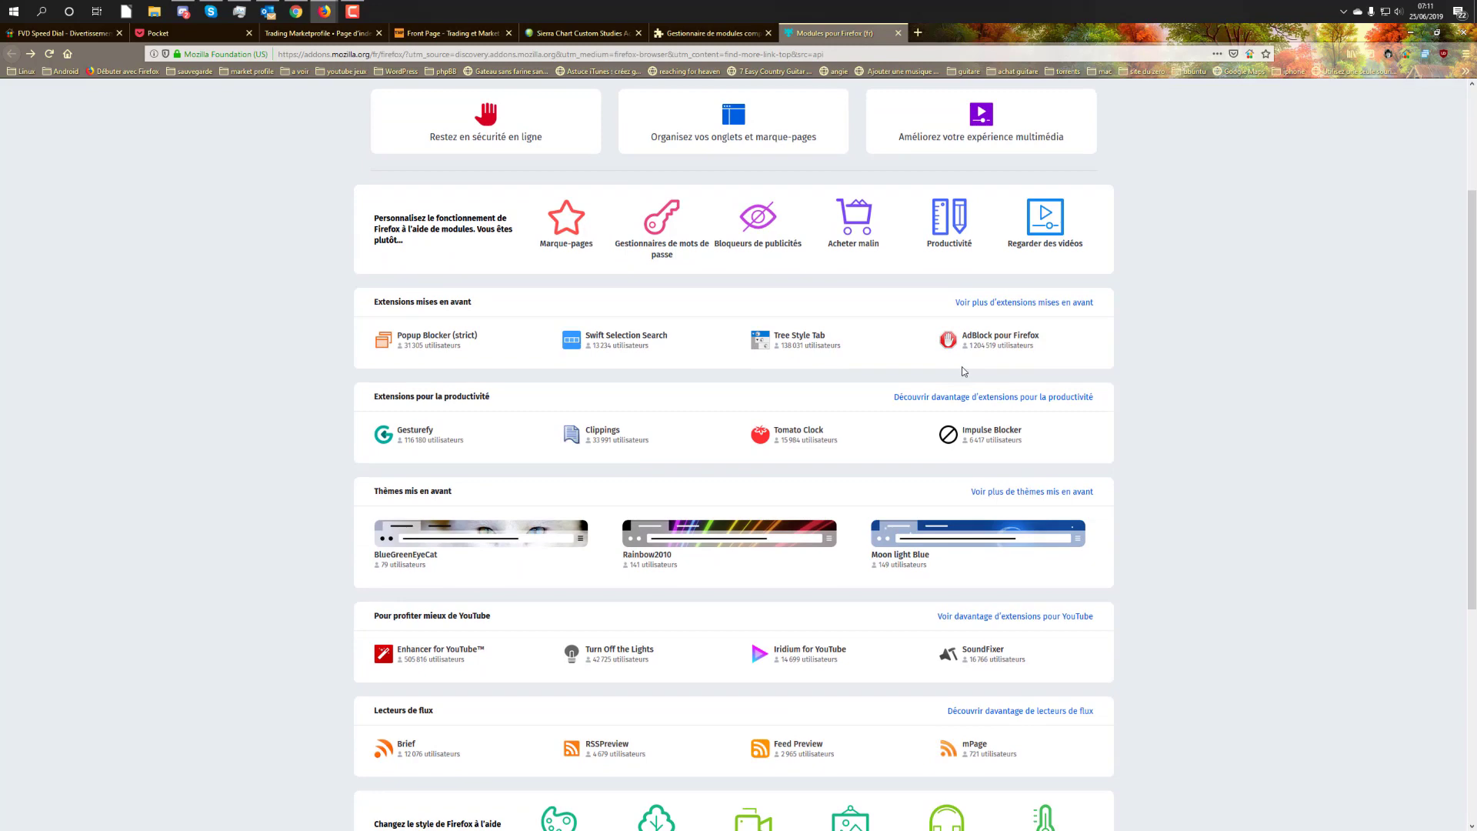
- Look over the featured extensions and themes on the Firefox Add-ons home page and return to the add-ons manager
scroll(1192, 372, up, 2)
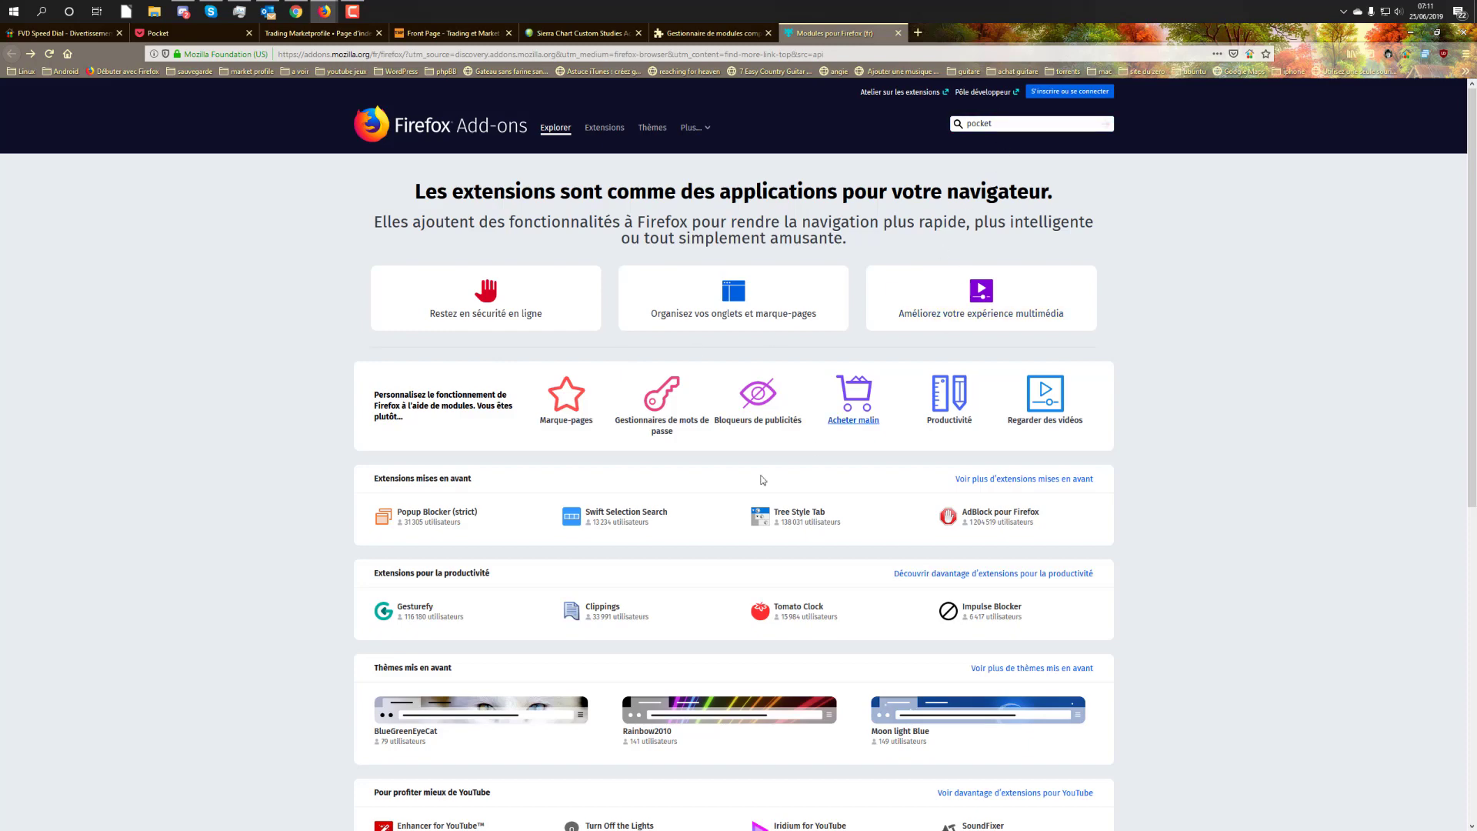
scroll(762, 481, down, 3)
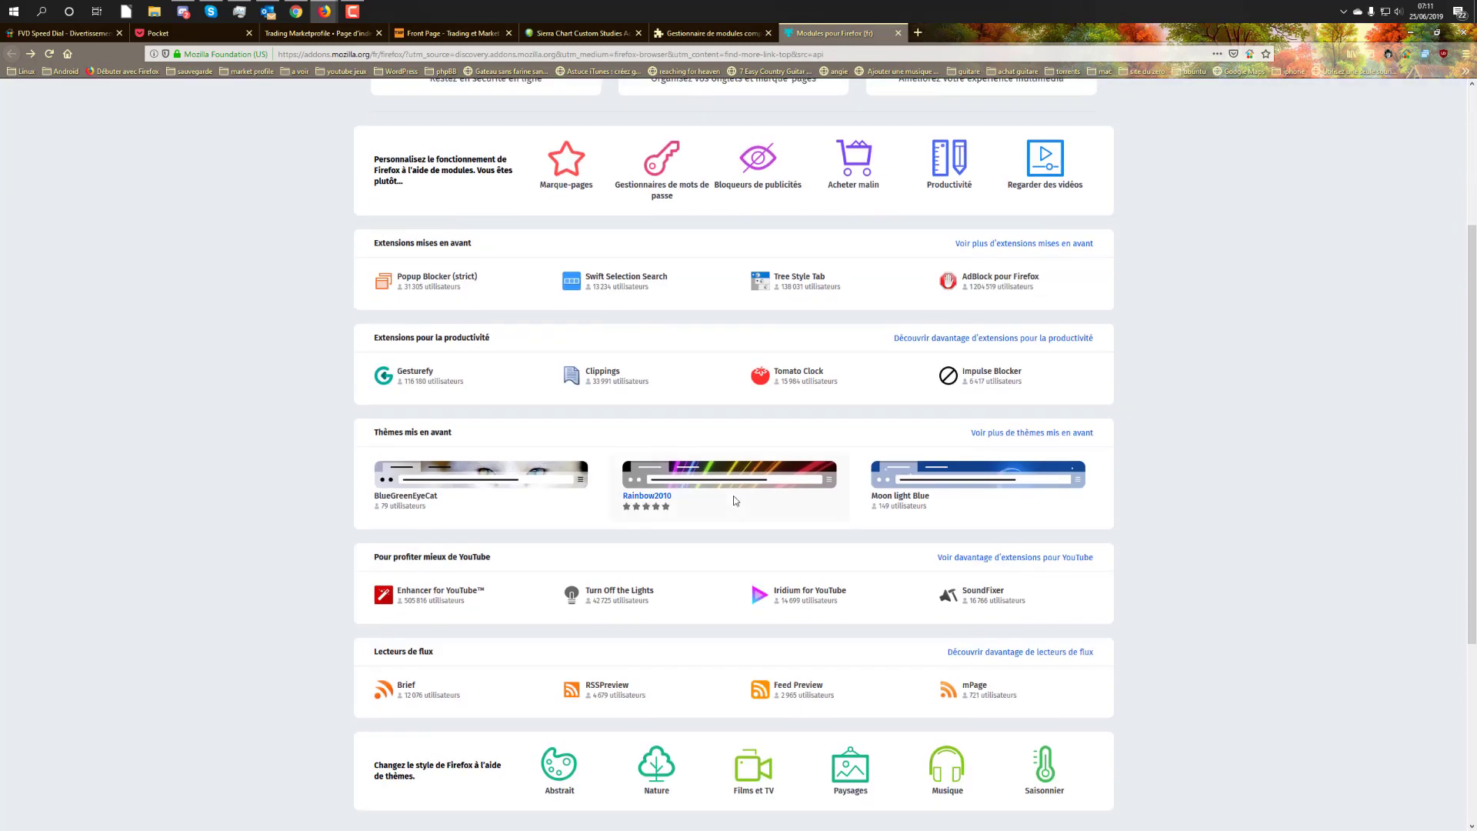
scroll(731, 505, down, 2)
scroll(843, 454, up, 5)
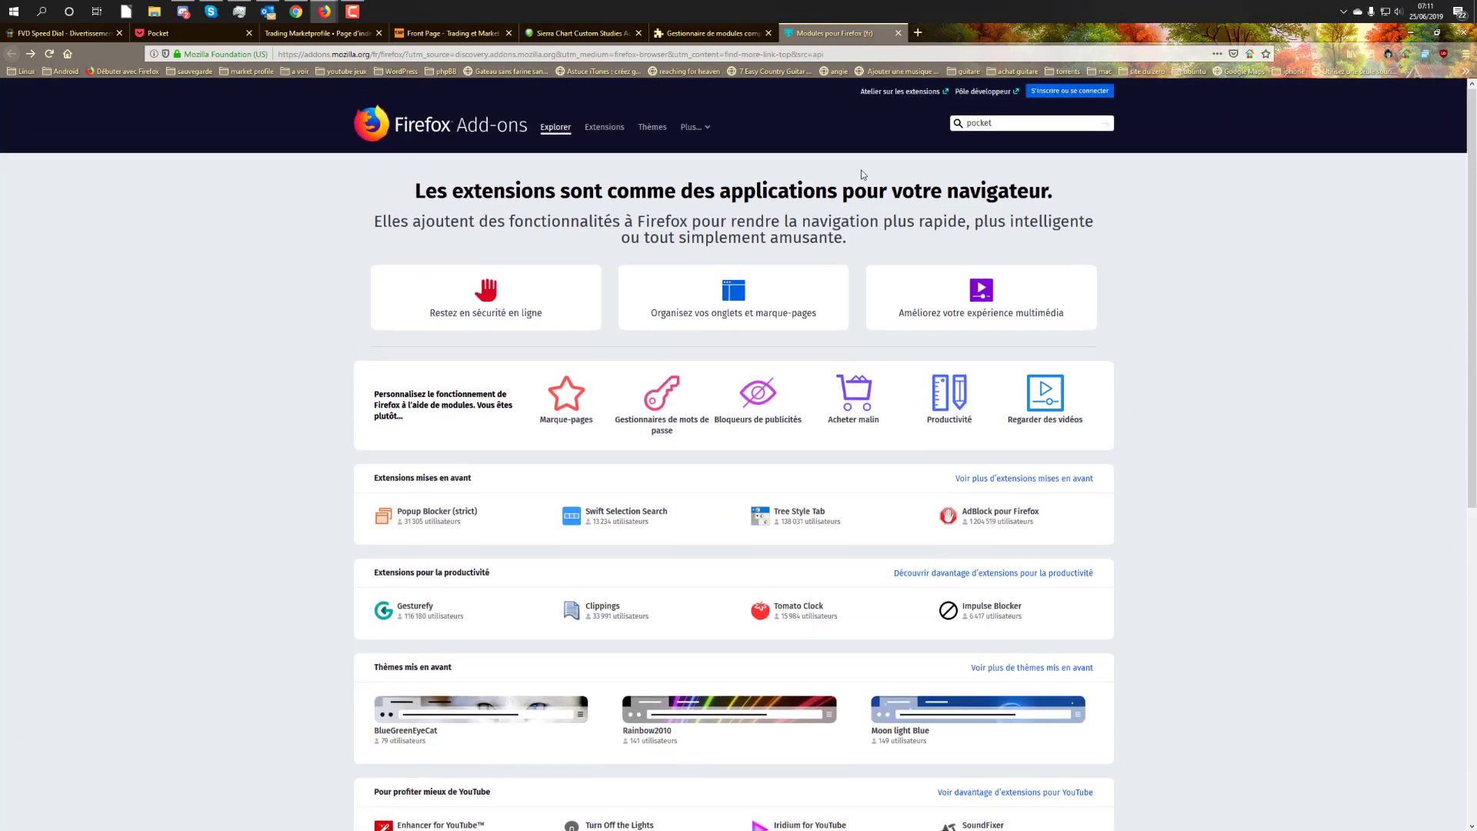
click(709, 34)
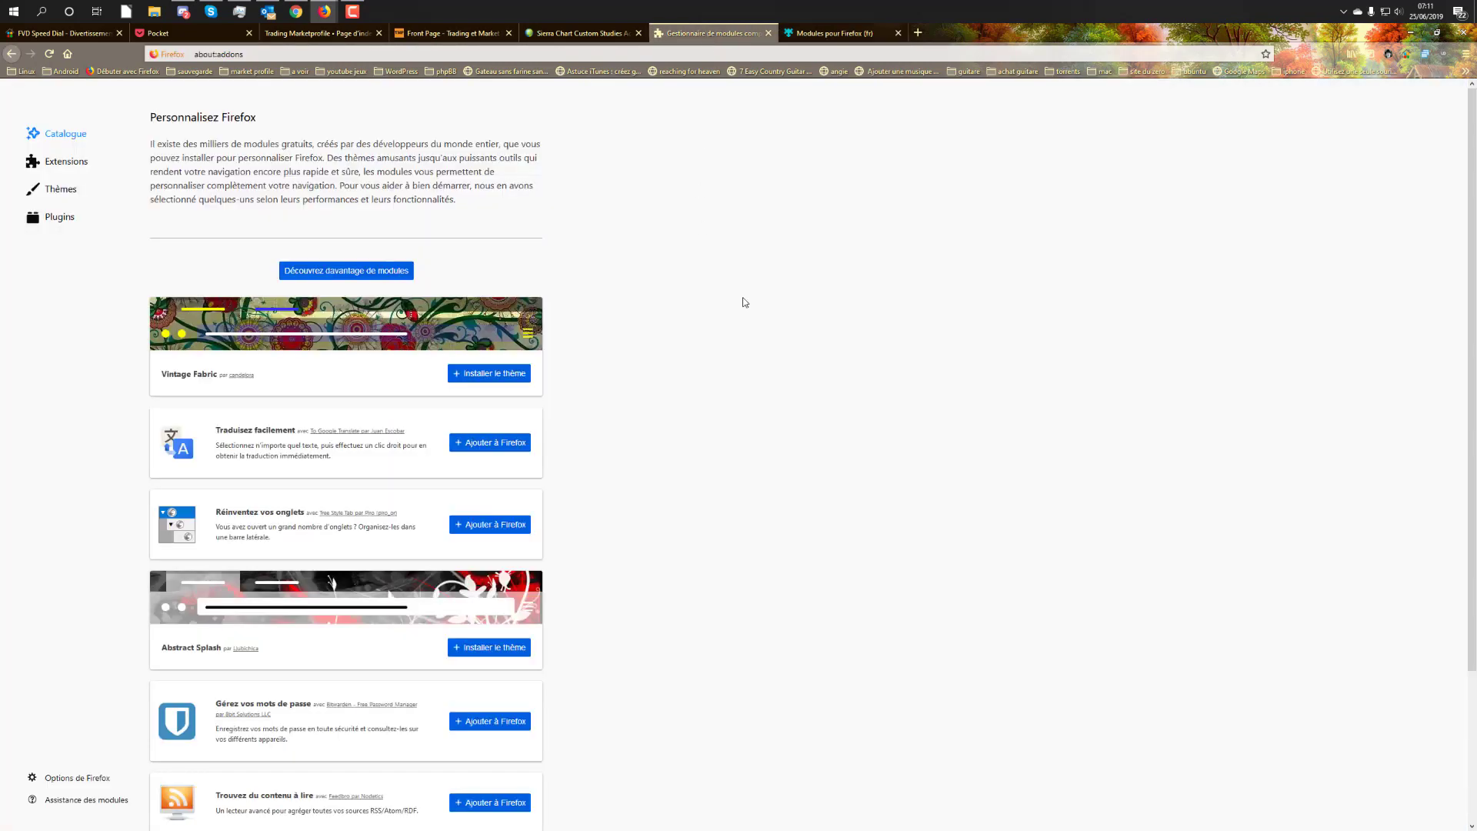
- Save the Sierra Chart, Trading et Market Profile front page and Trading Marketprofile forum pages to Pocket and show the Pocket list
click(562, 34)
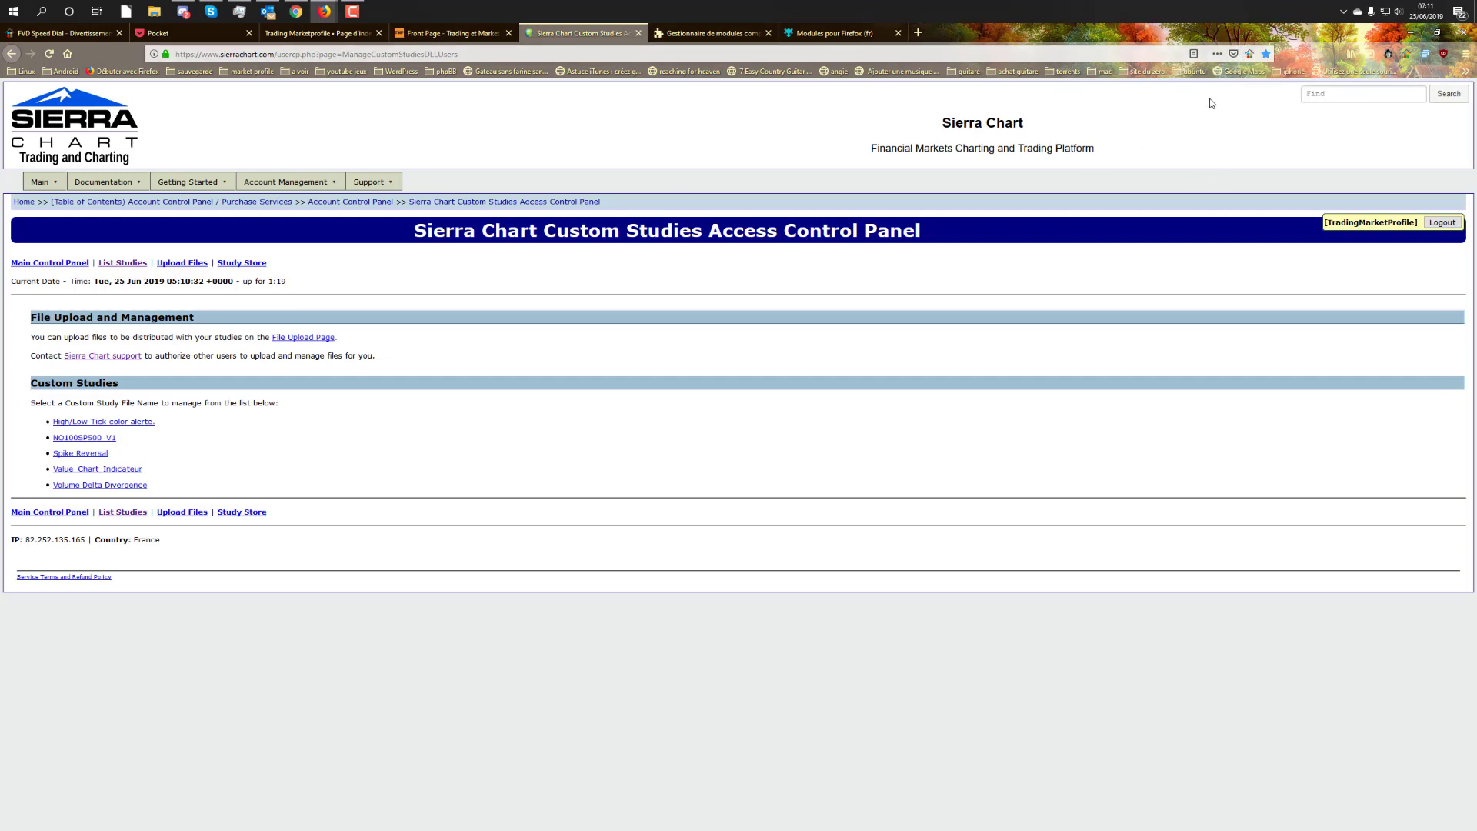
click(1233, 54)
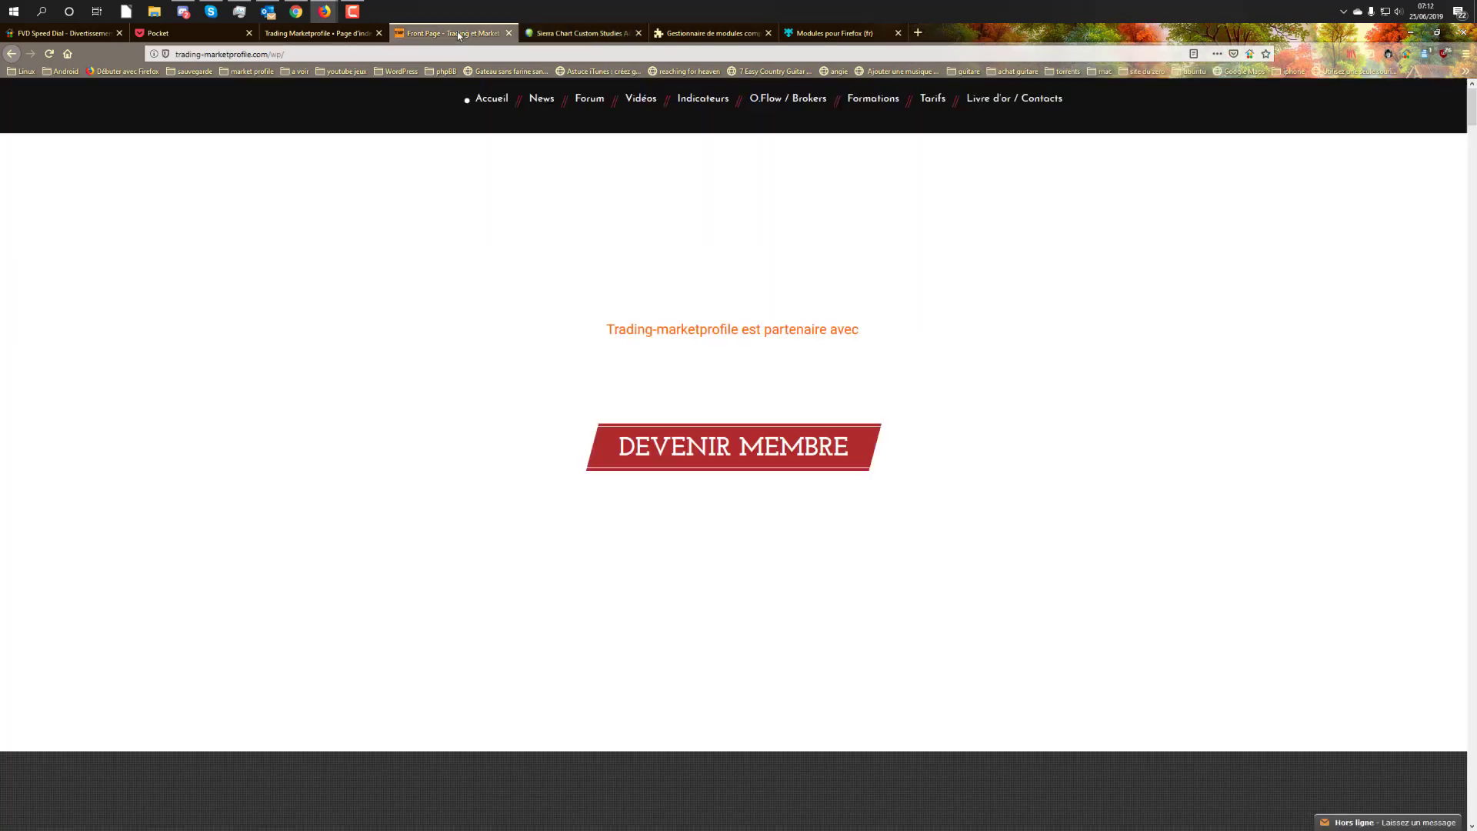
click(452, 33)
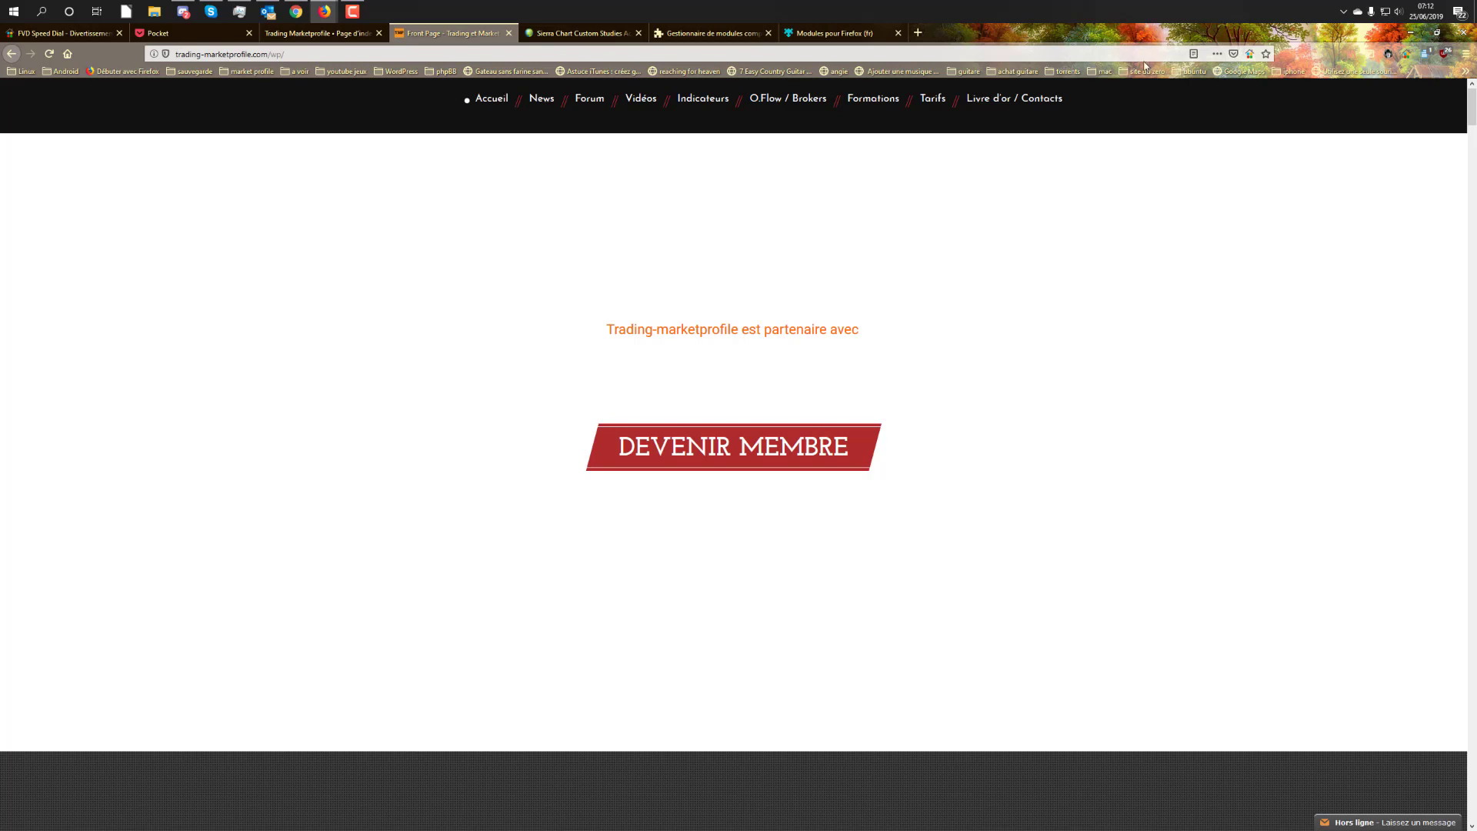
click(1233, 53)
click(314, 34)
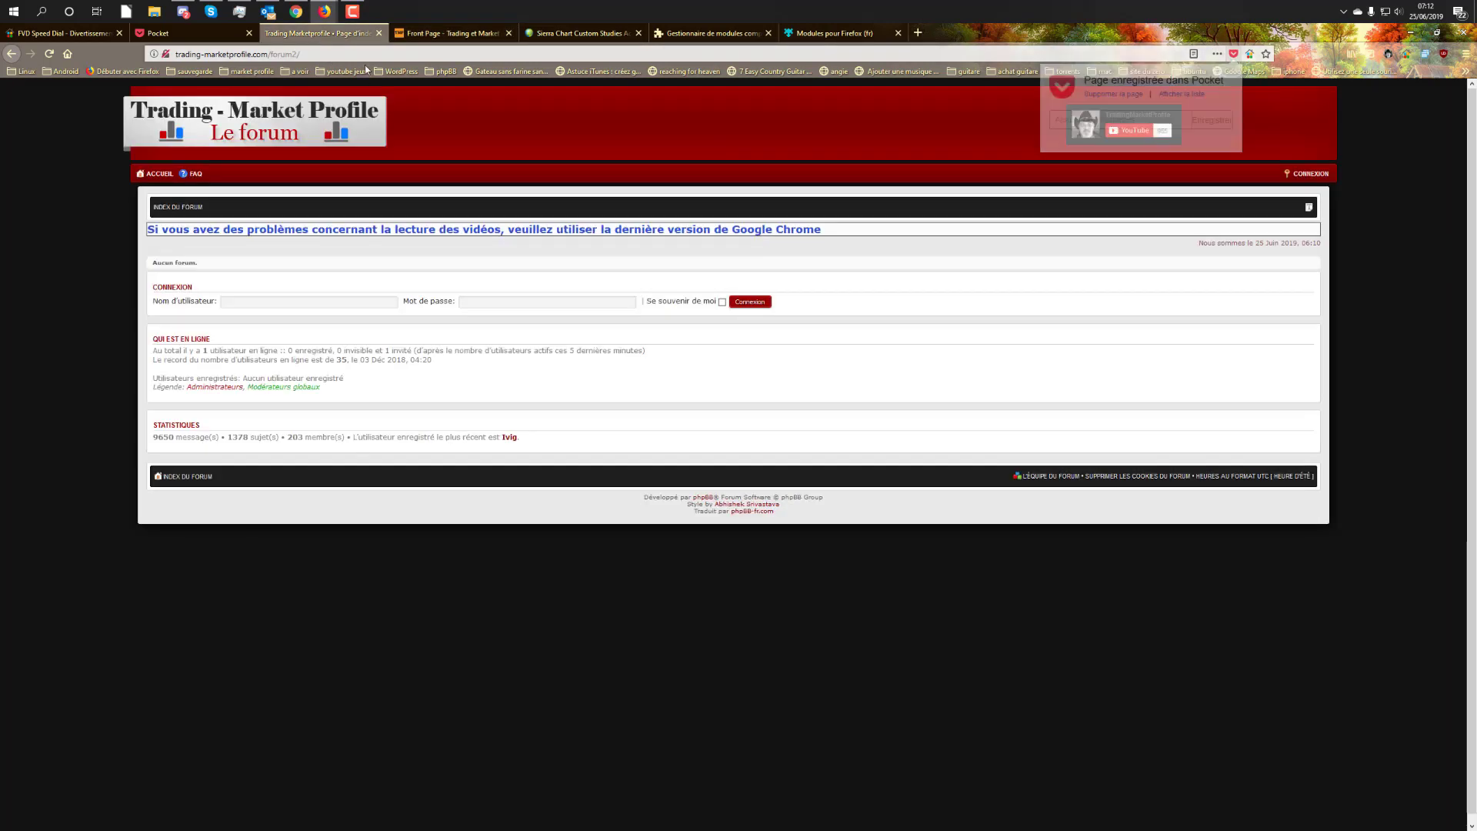
click(1233, 53)
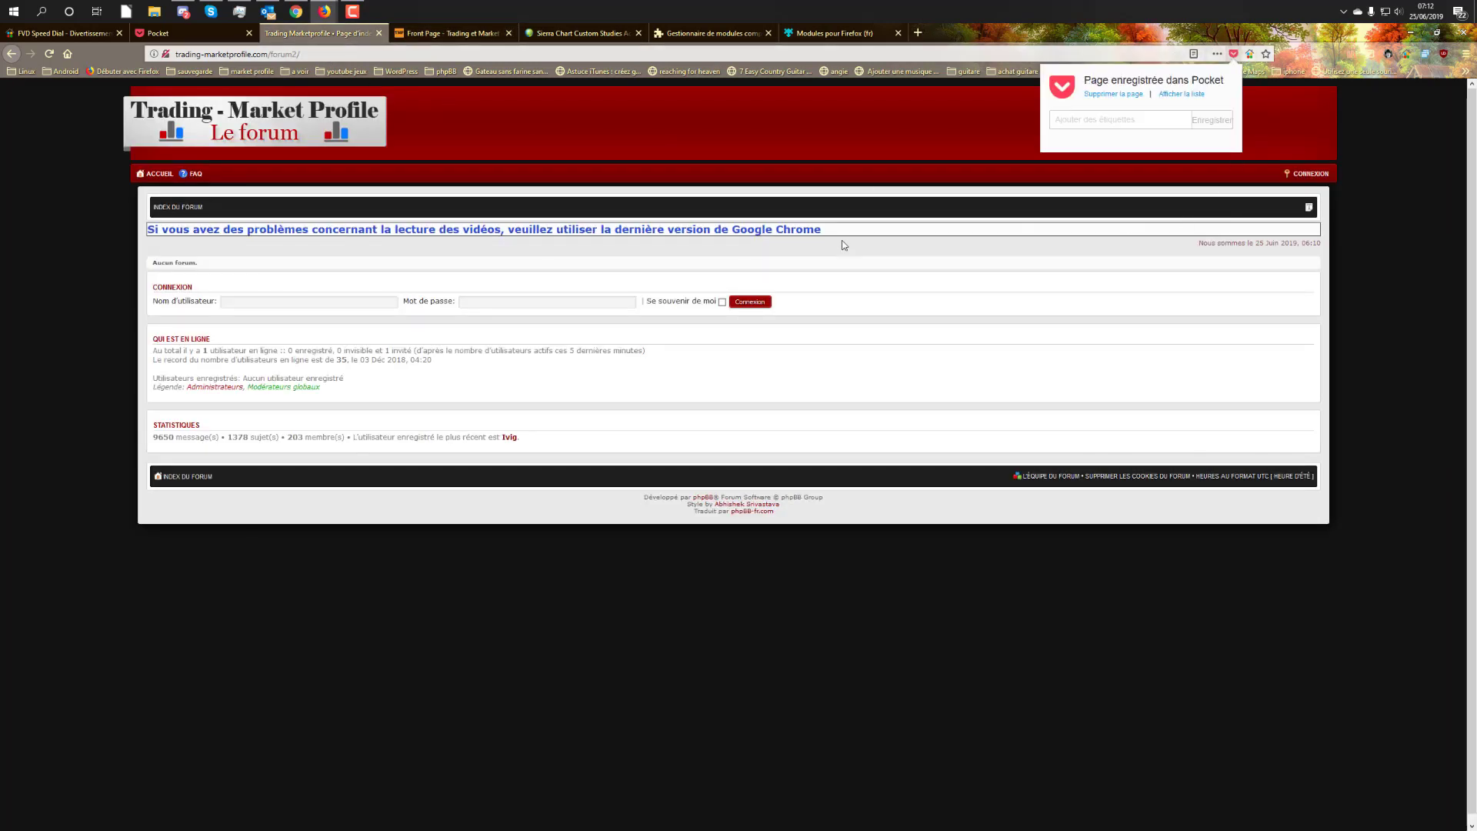
click(206, 34)
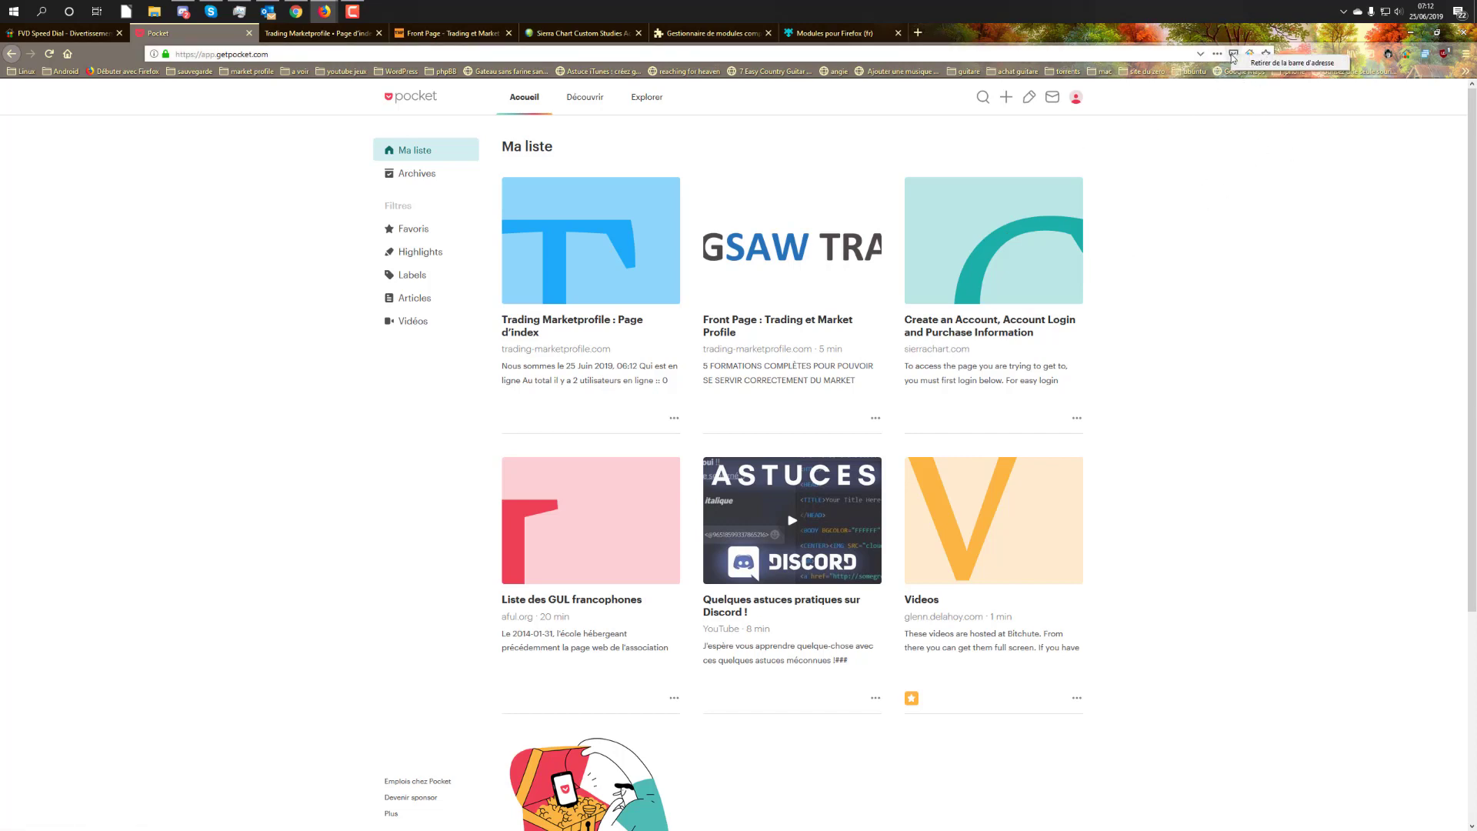
- Close all open pages except the FVD Speed Dial tab
click(249, 34)
click(249, 34)
click(249, 34)
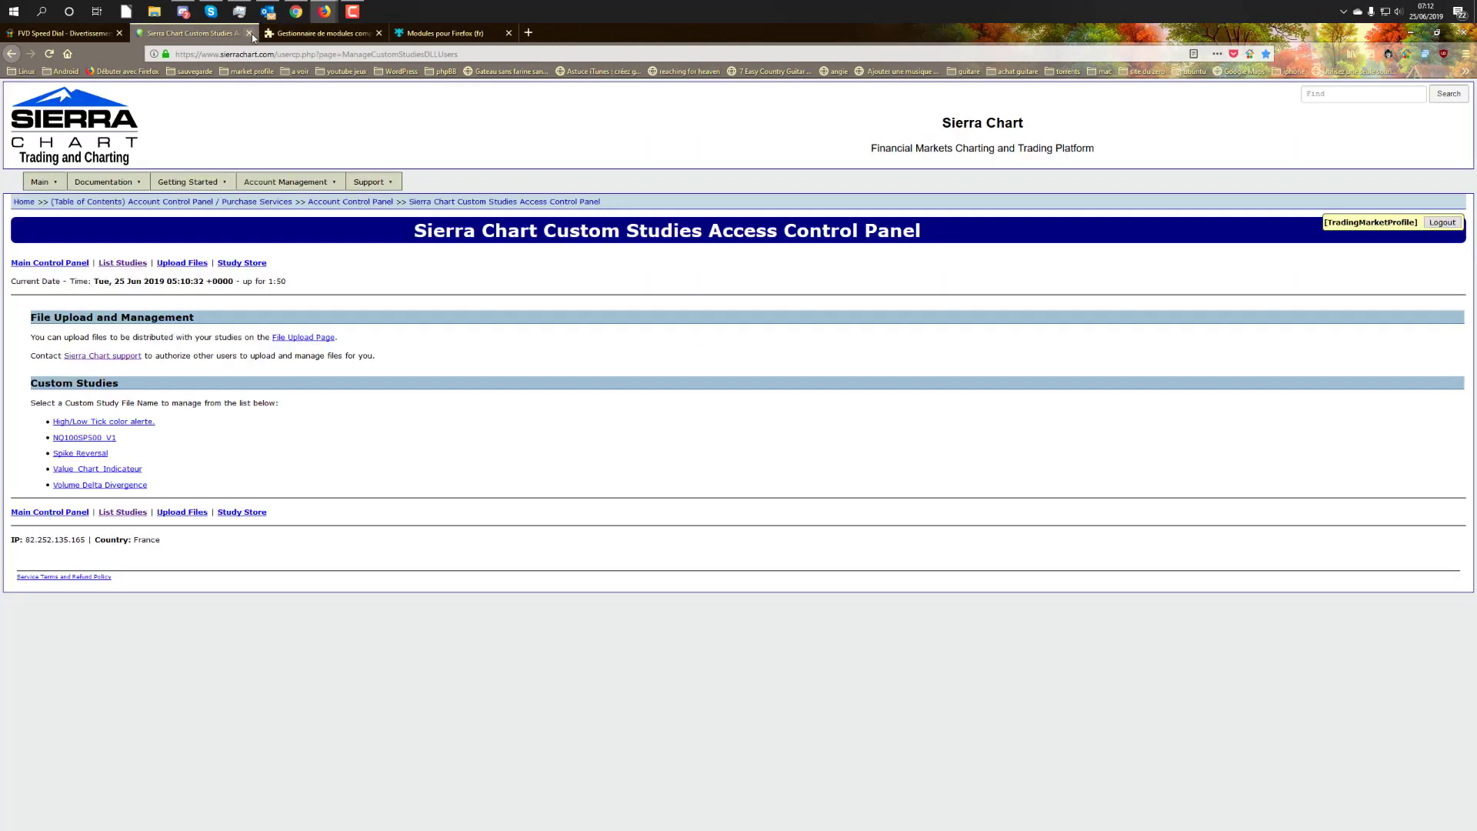
click(249, 34)
click(250, 34)
click(250, 34)
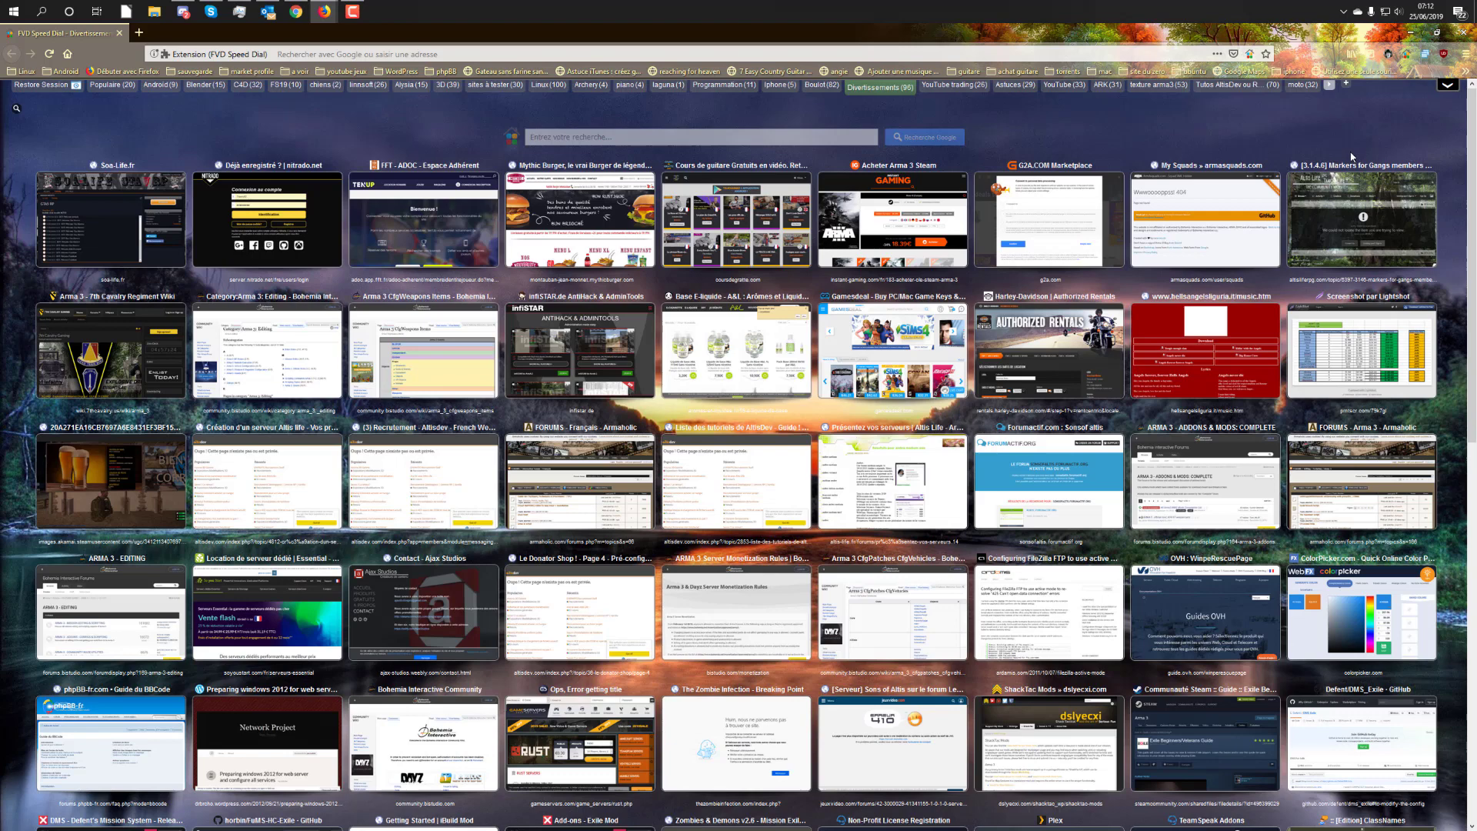
- Examine the Pocket address-bar option, the page actions, the address history and the main browser options without changing anything
right_click(1234, 58)
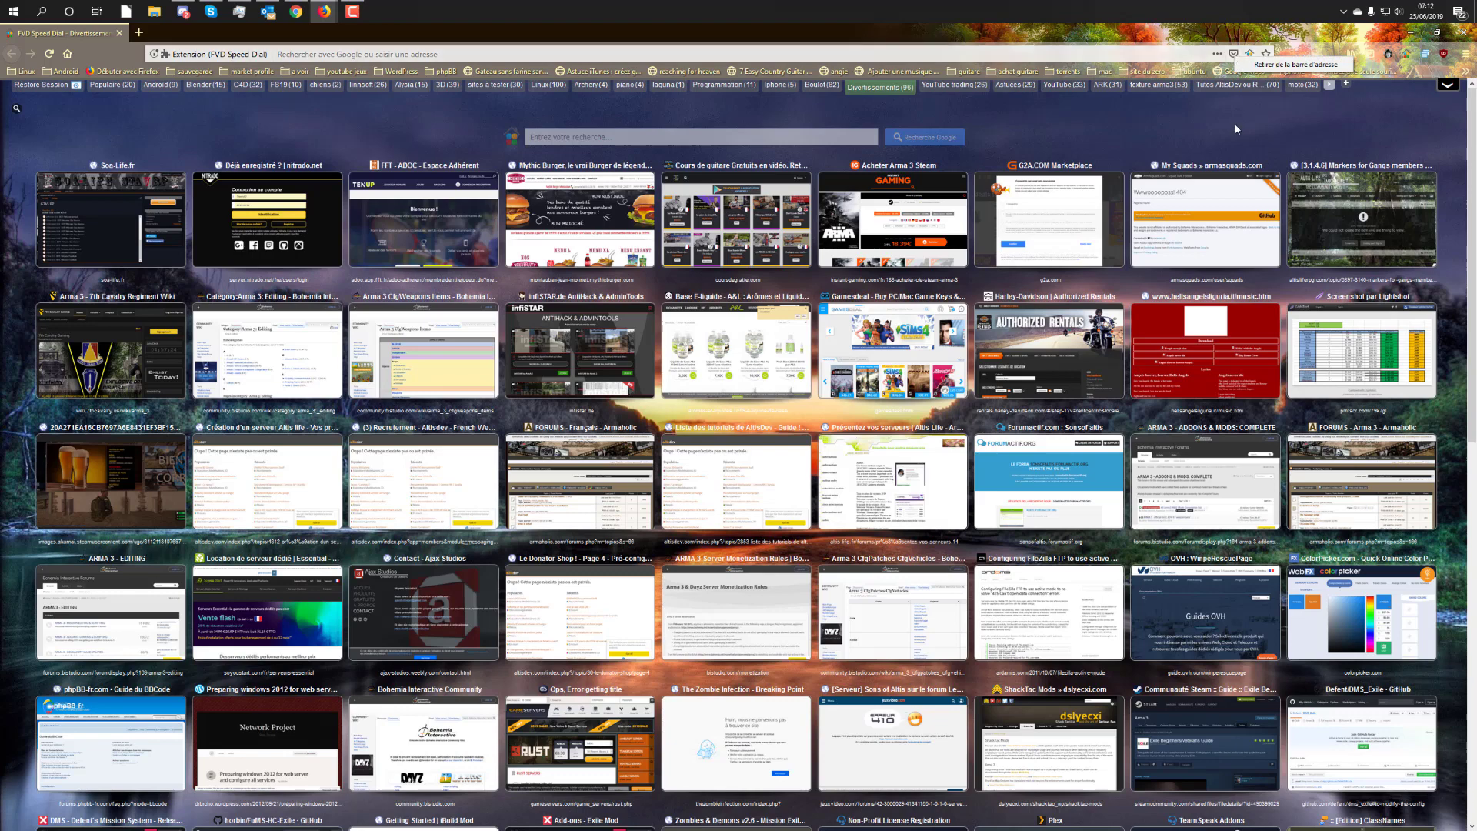
click(1235, 57)
click(1234, 57)
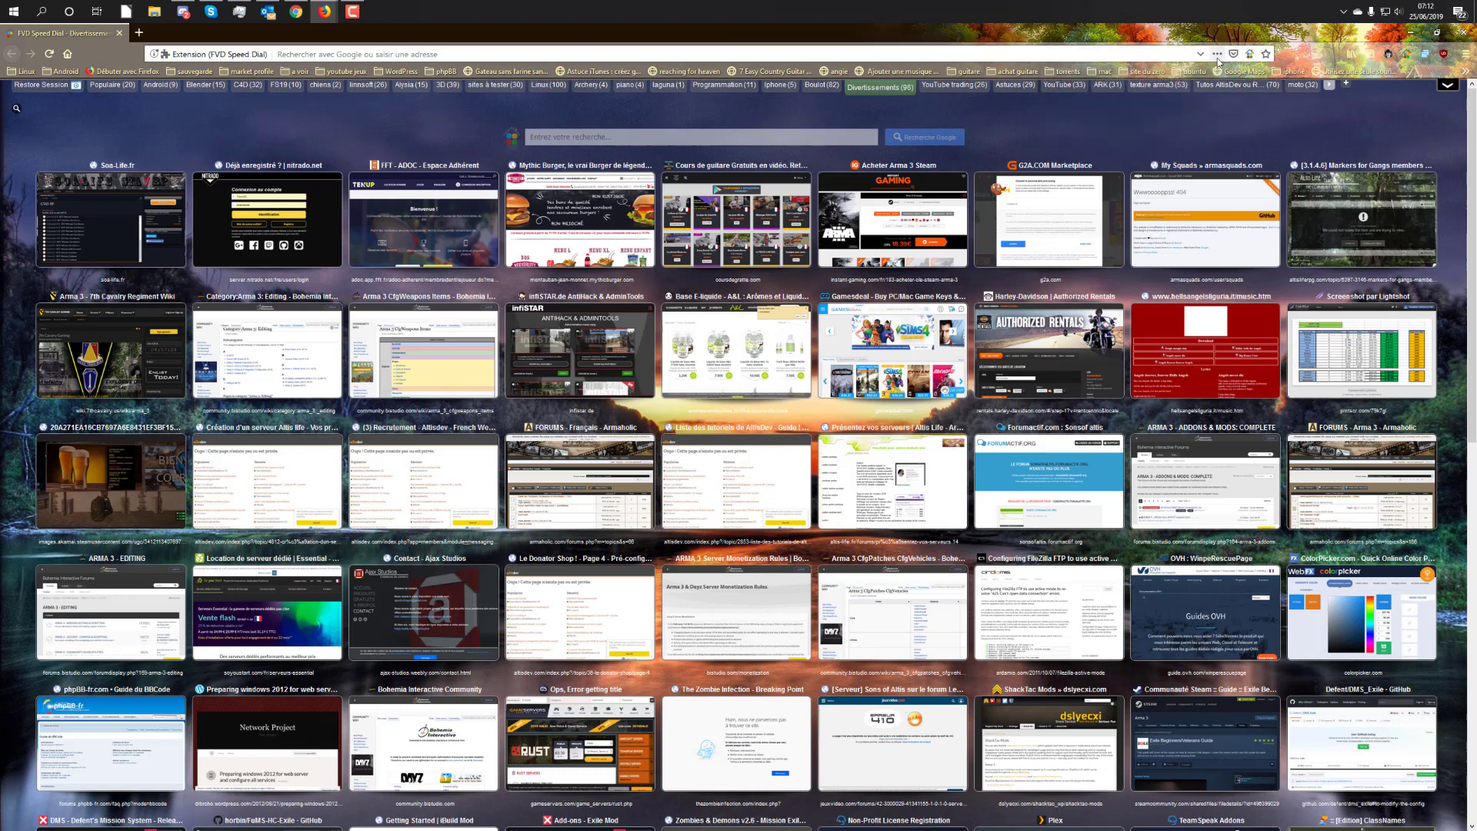
click(1216, 54)
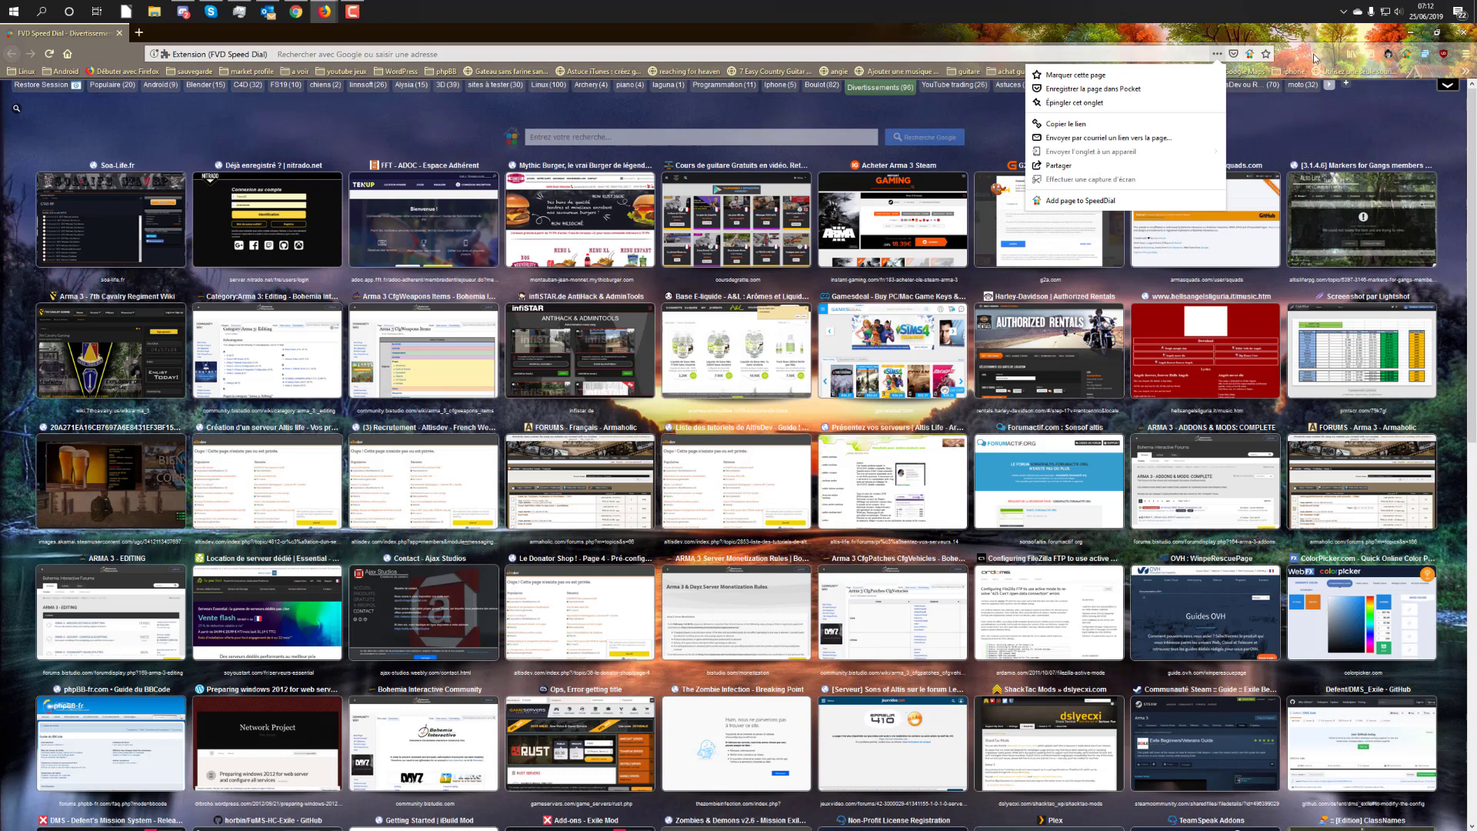
click(1297, 119)
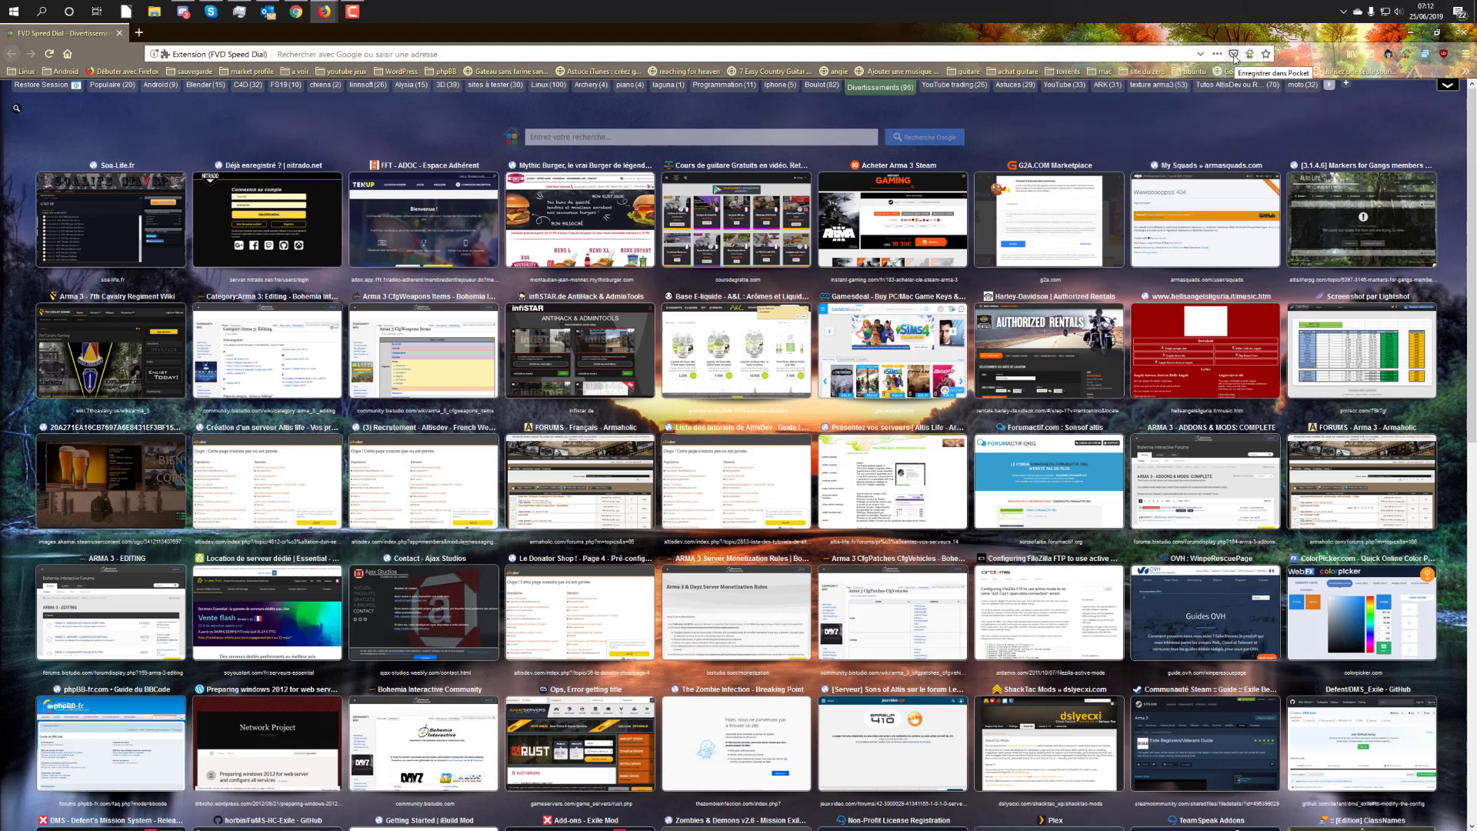
click(1201, 60)
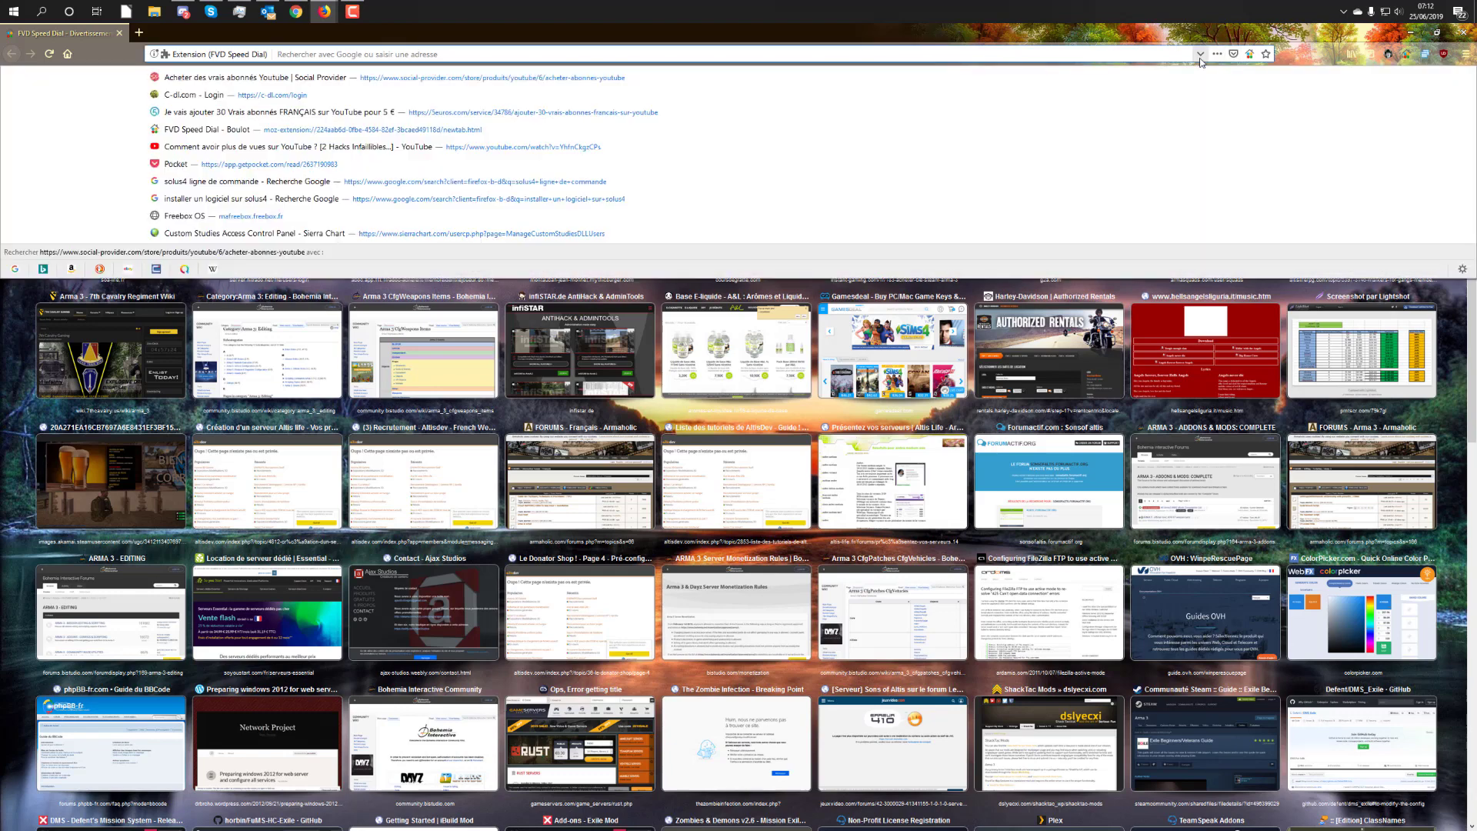
click(1201, 59)
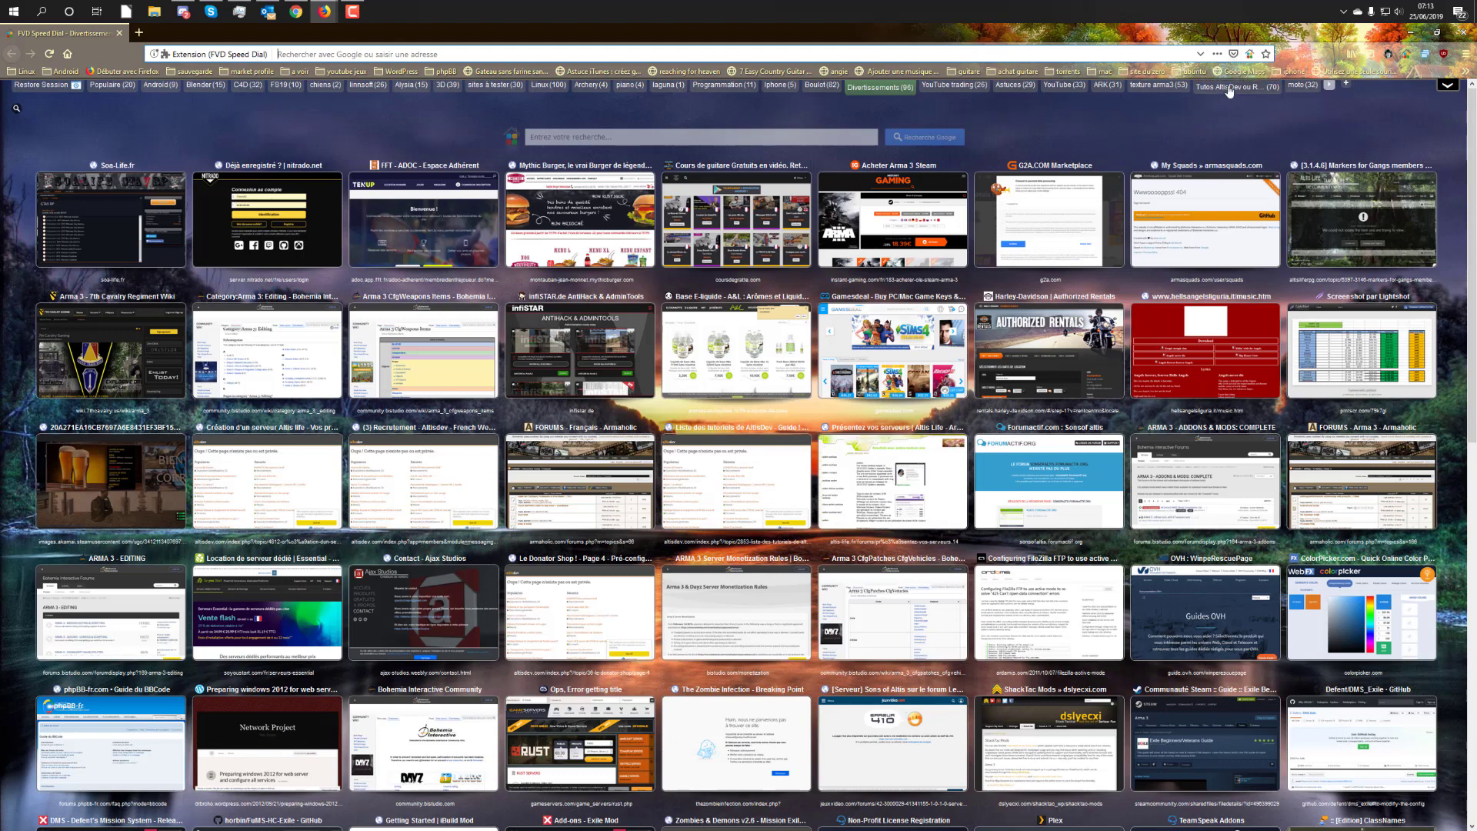
click(1463, 56)
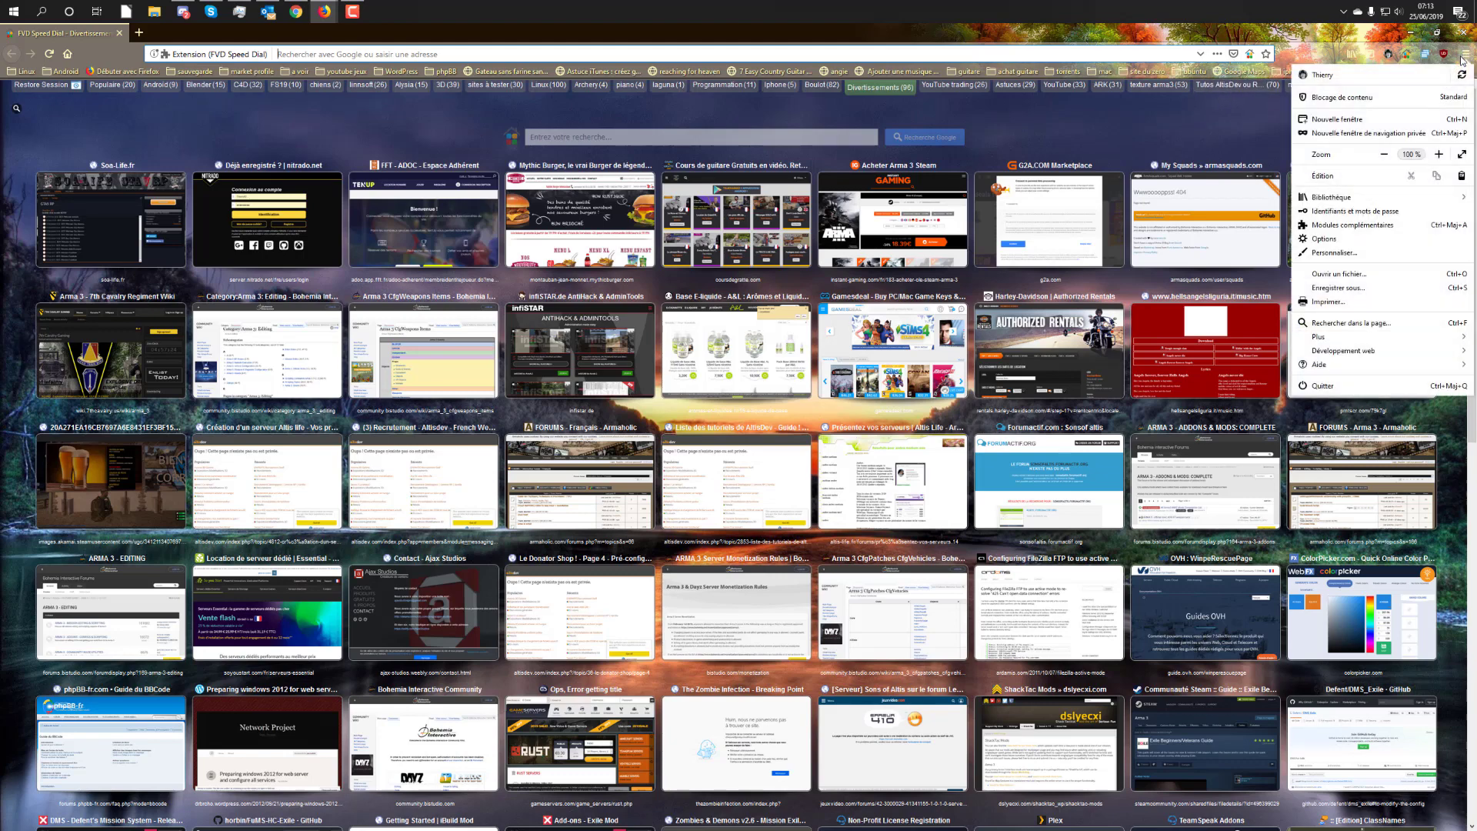
click(1231, 116)
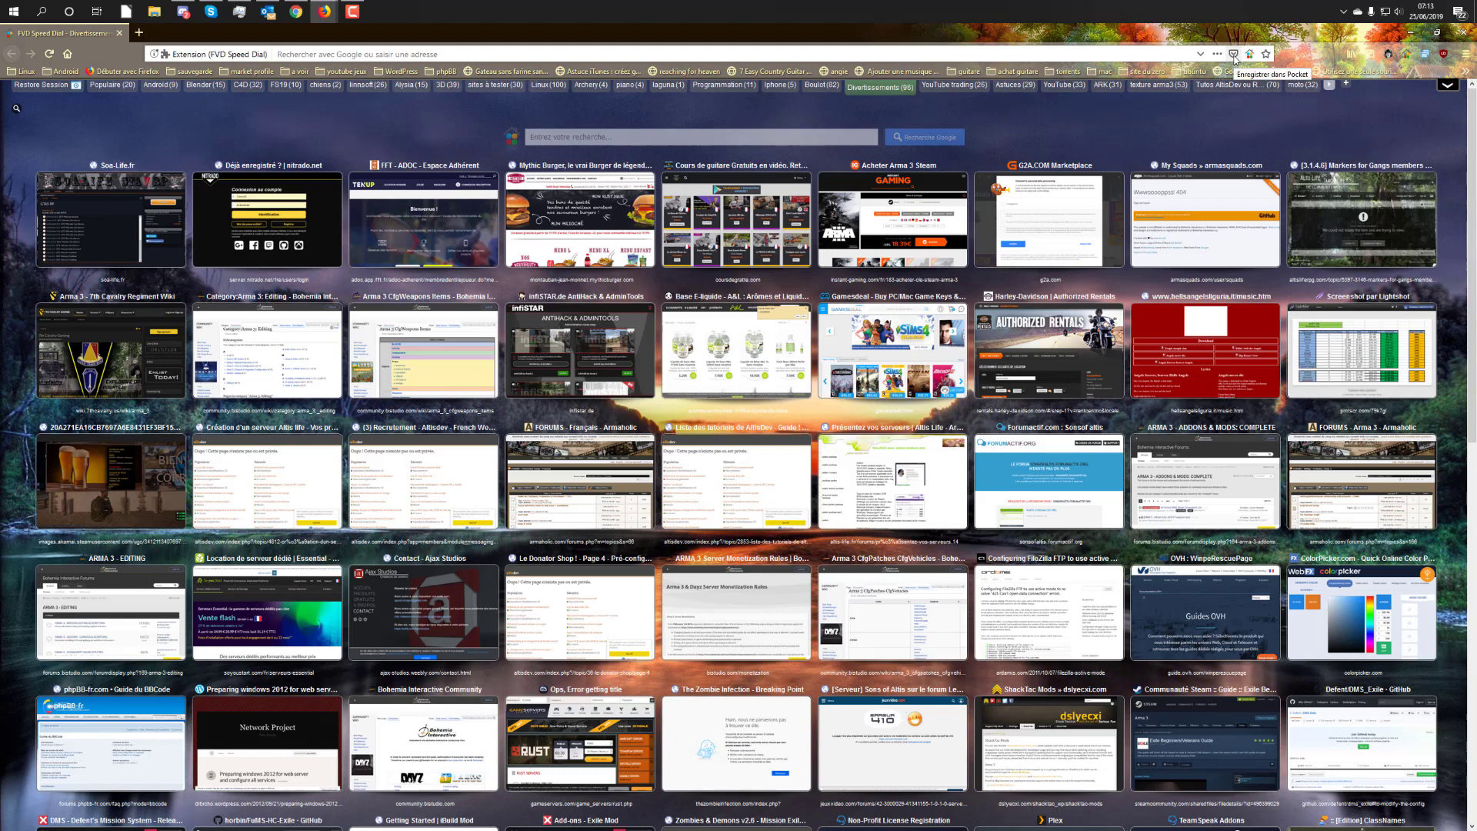
- Switch to Chrome, replace the open Pocket tabs with a speed dial tab and open the Pocket list from the Pocket extension
mouse_move(323, 11)
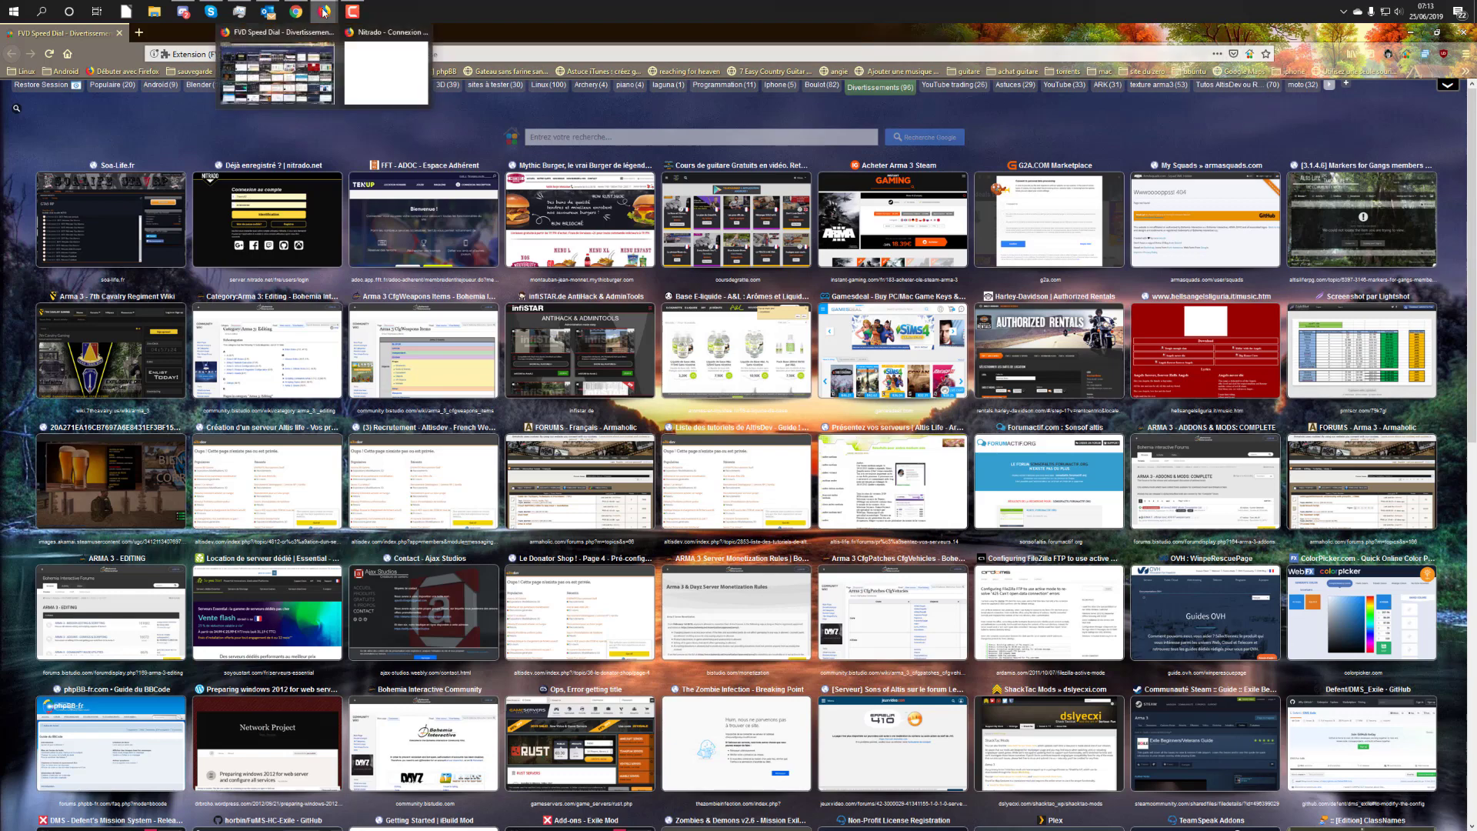
click(291, 67)
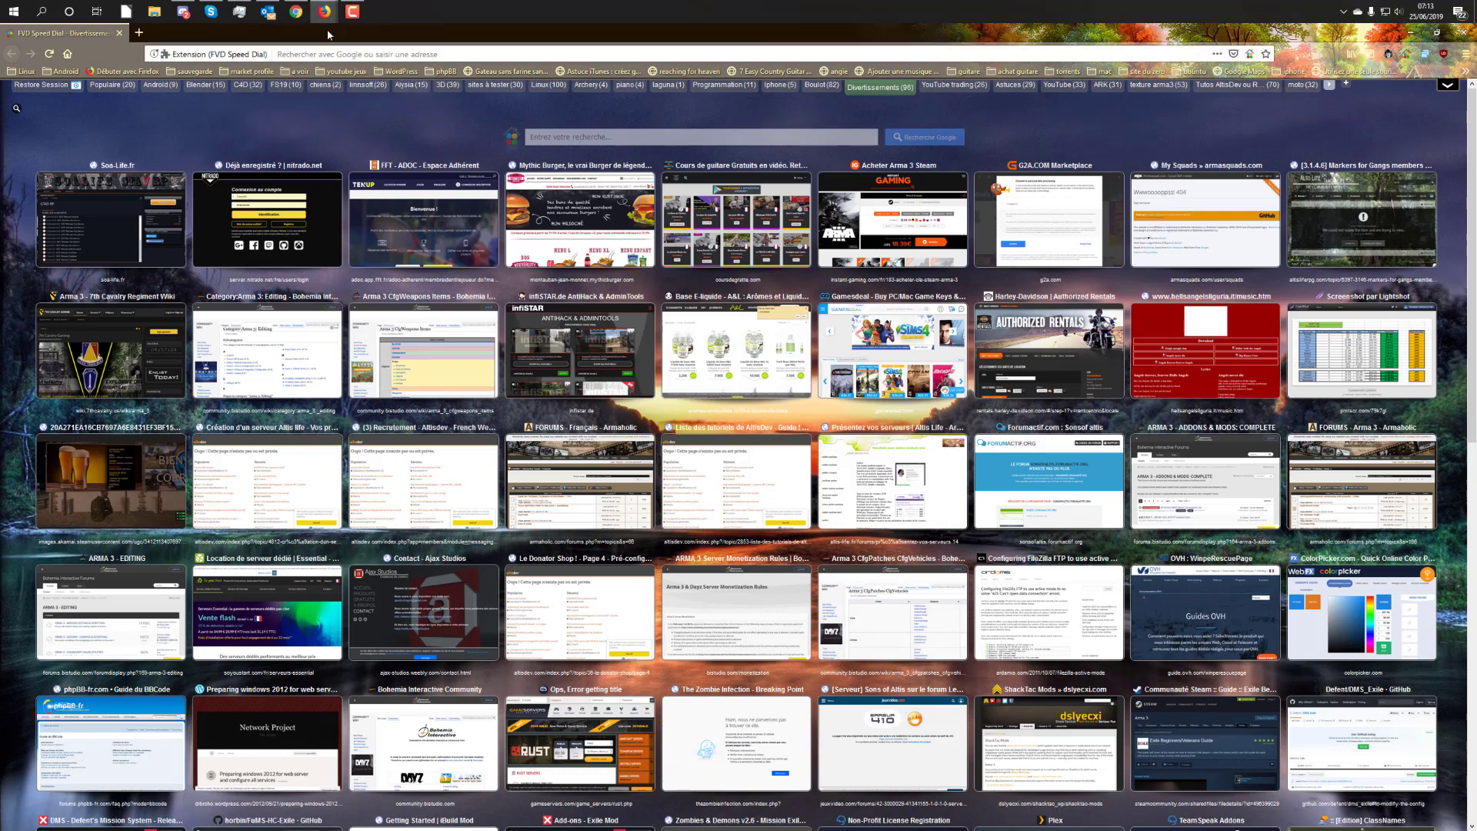
click(299, 14)
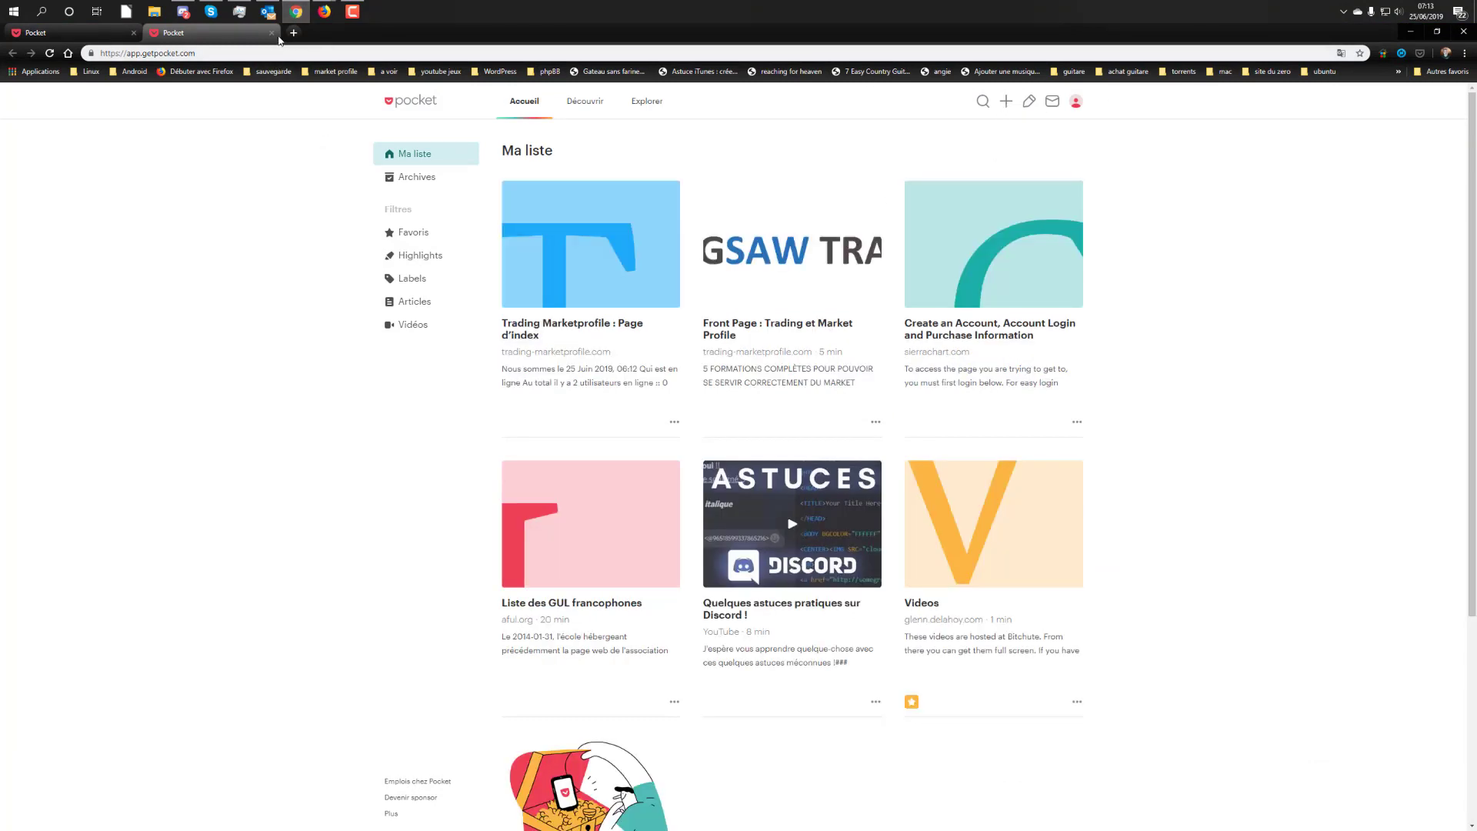
click(272, 36)
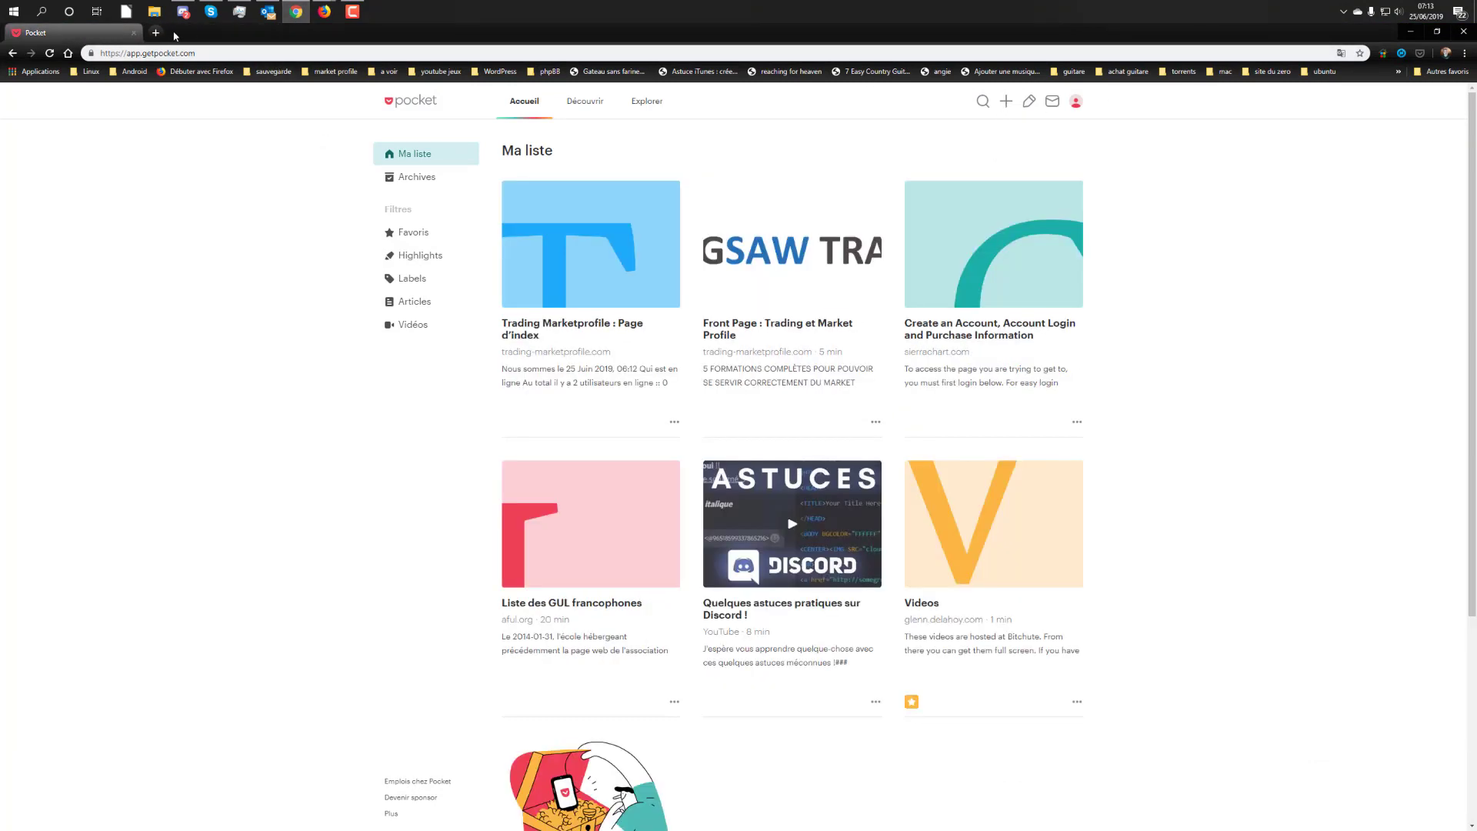
click(151, 32)
click(134, 33)
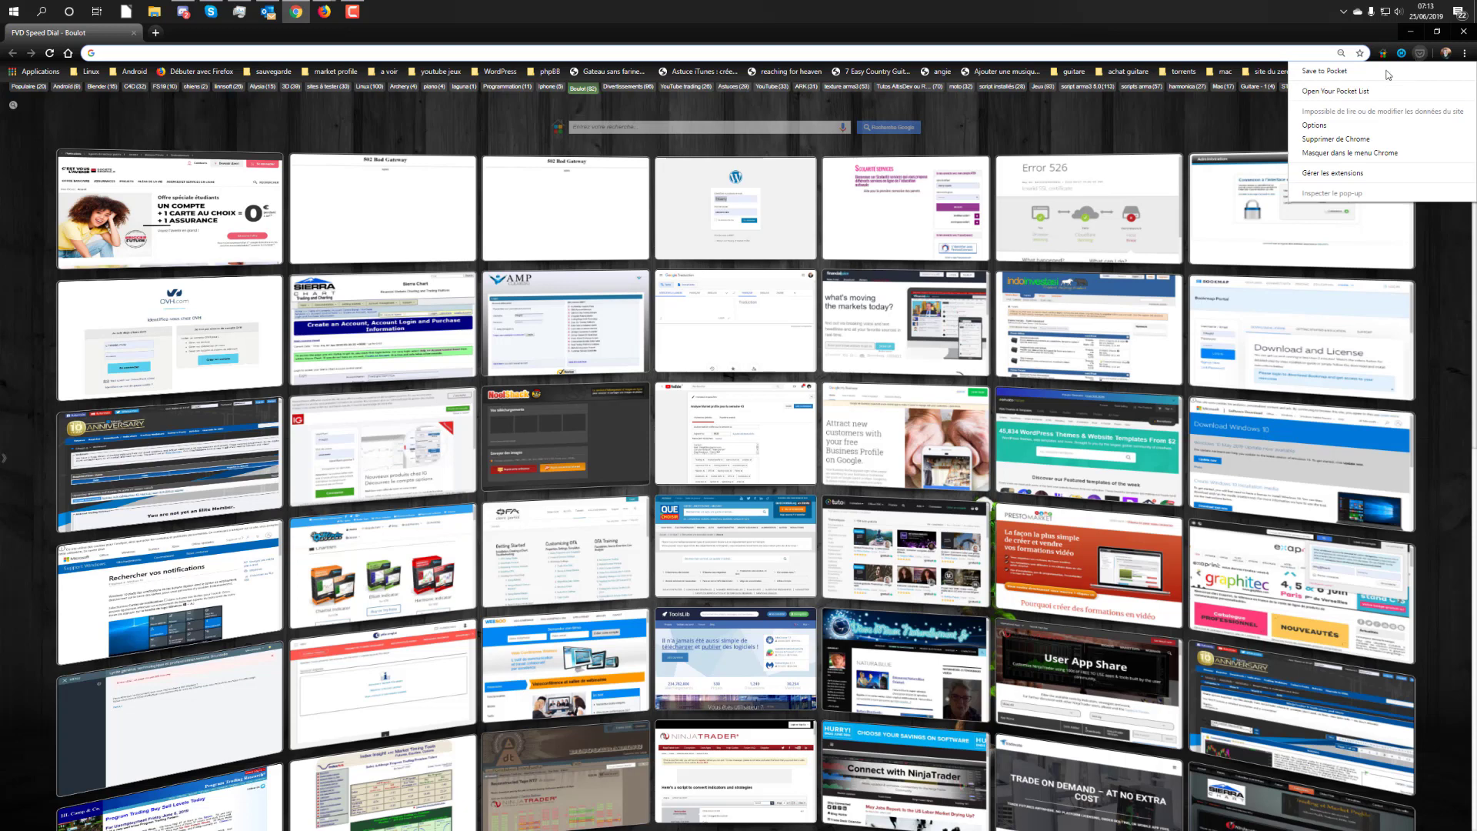
click(1327, 92)
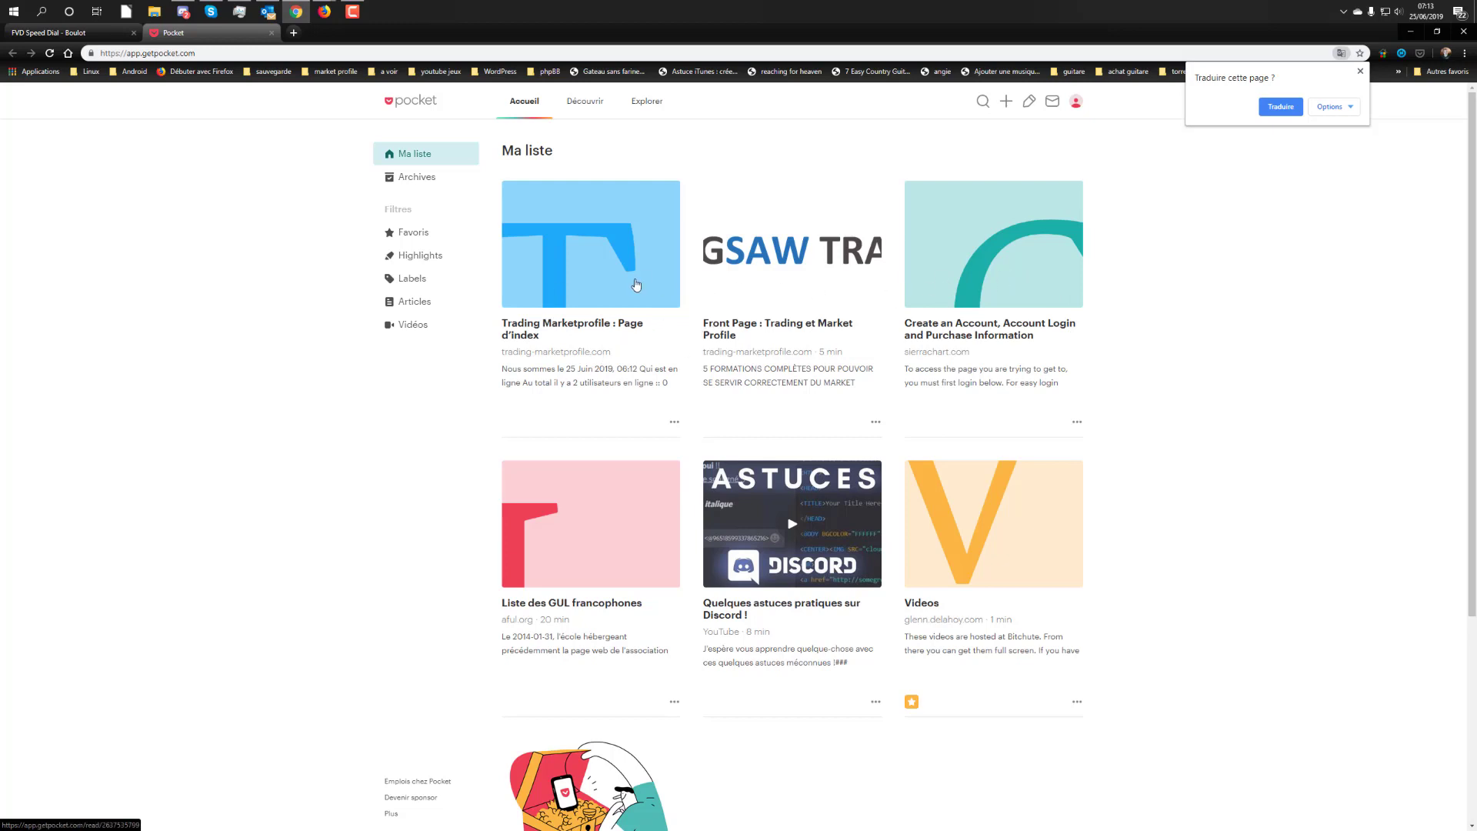
click(1112, 319)
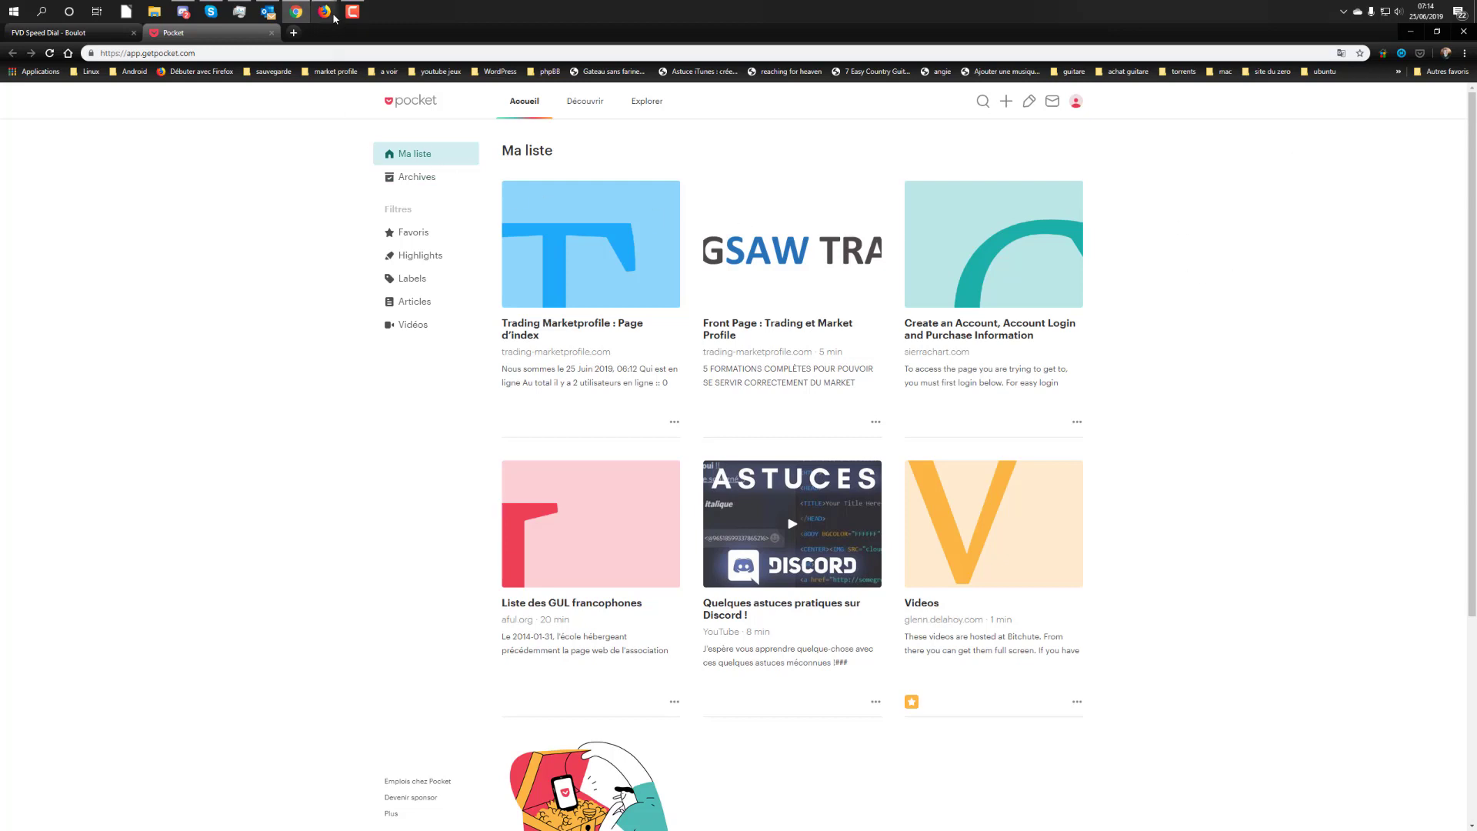
- Switch back to the Firefox speed dial window and briefly show the bookmarks sidebar before hiding it again
mouse_move(322, 18)
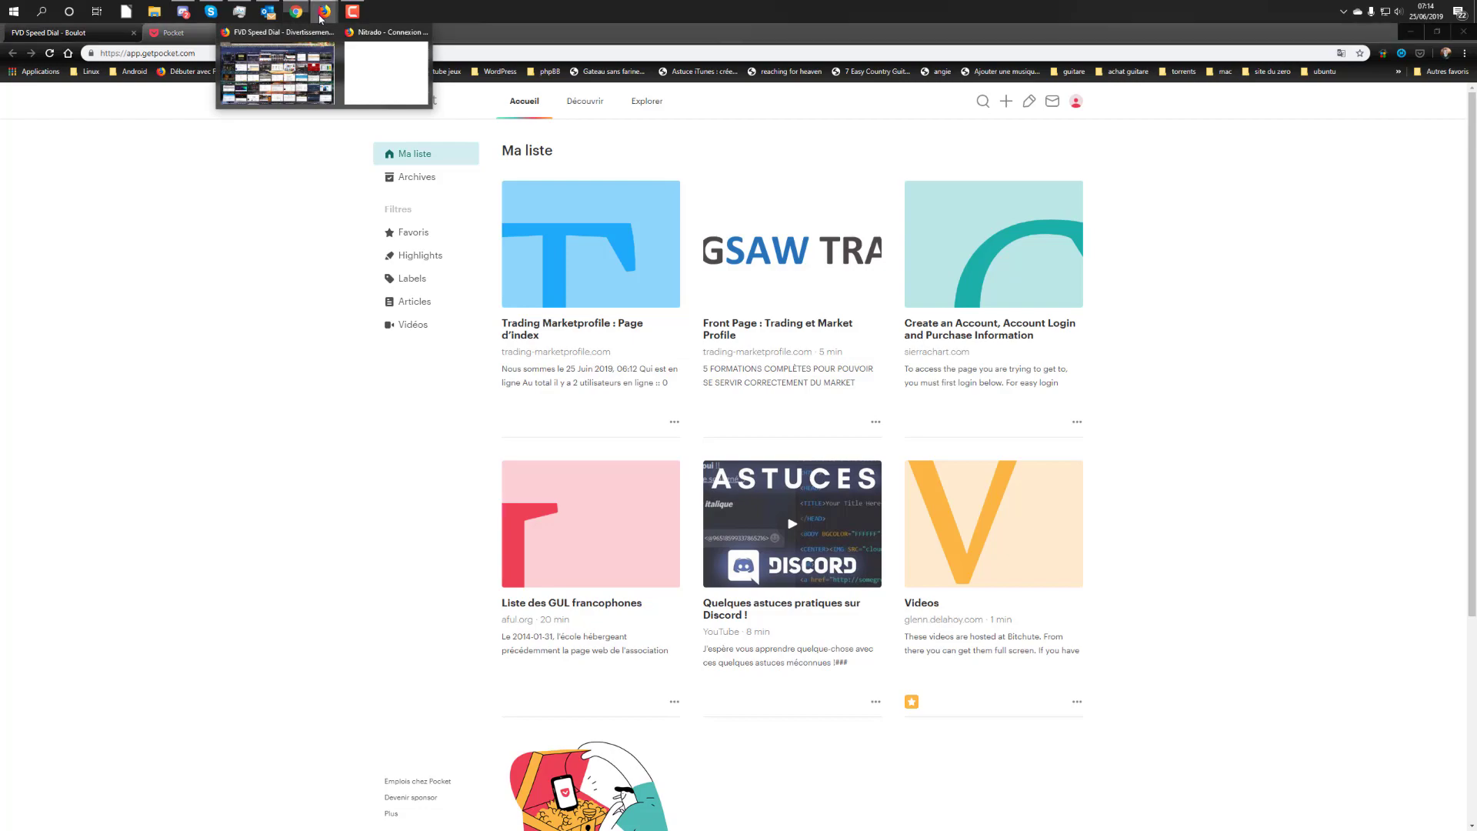
click(306, 94)
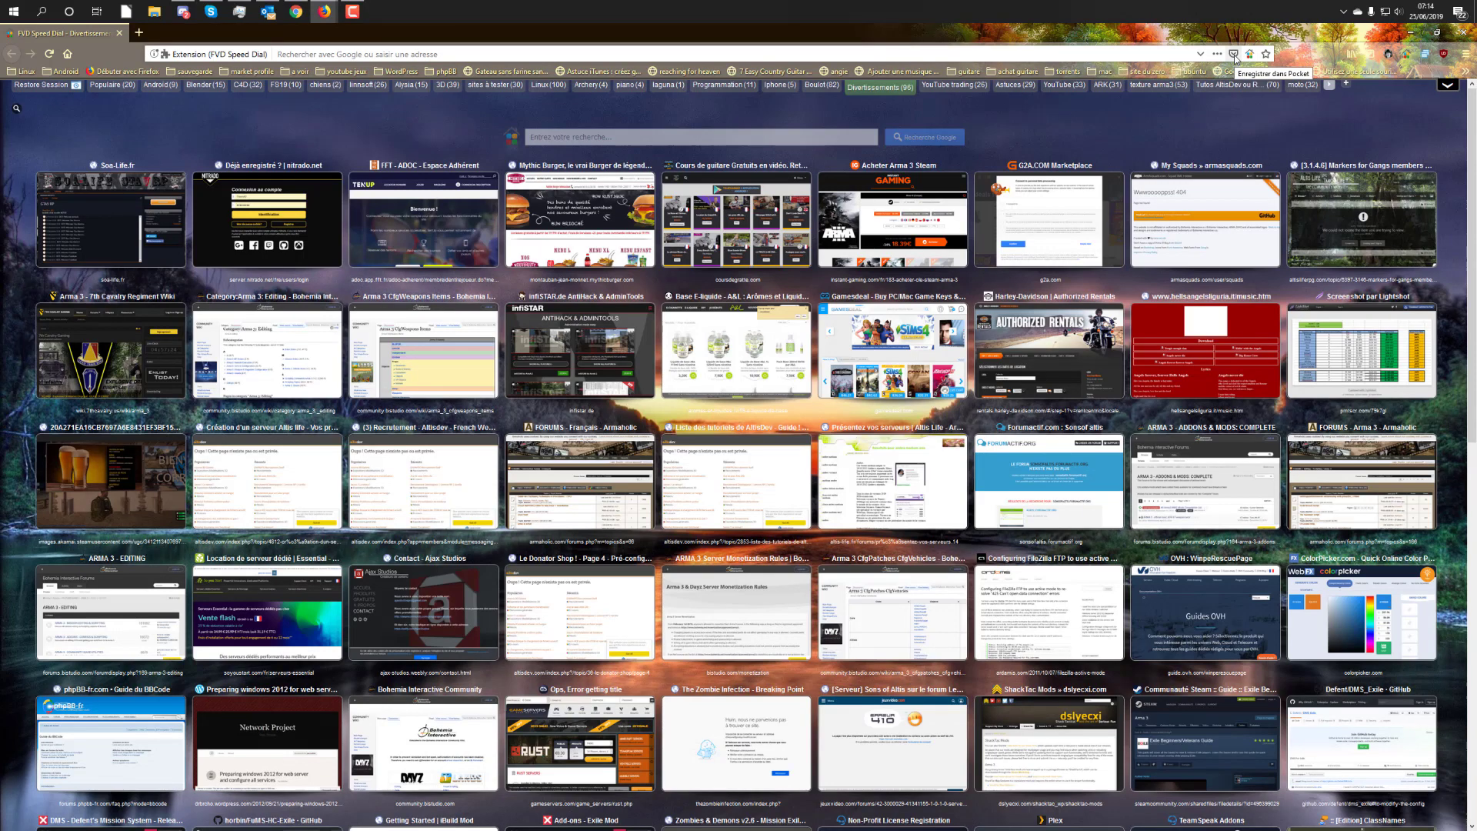
click(1370, 58)
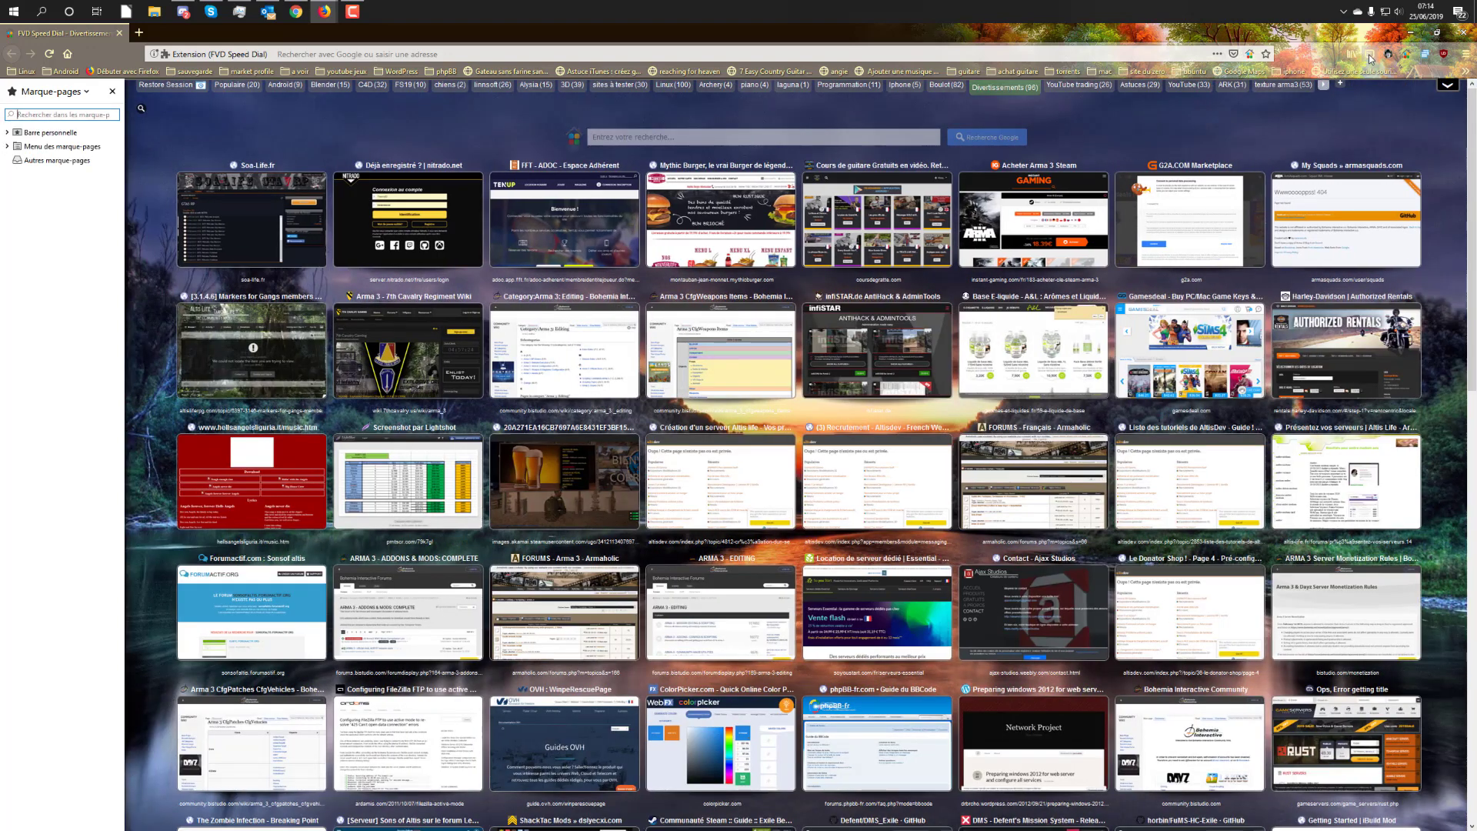
click(1370, 59)
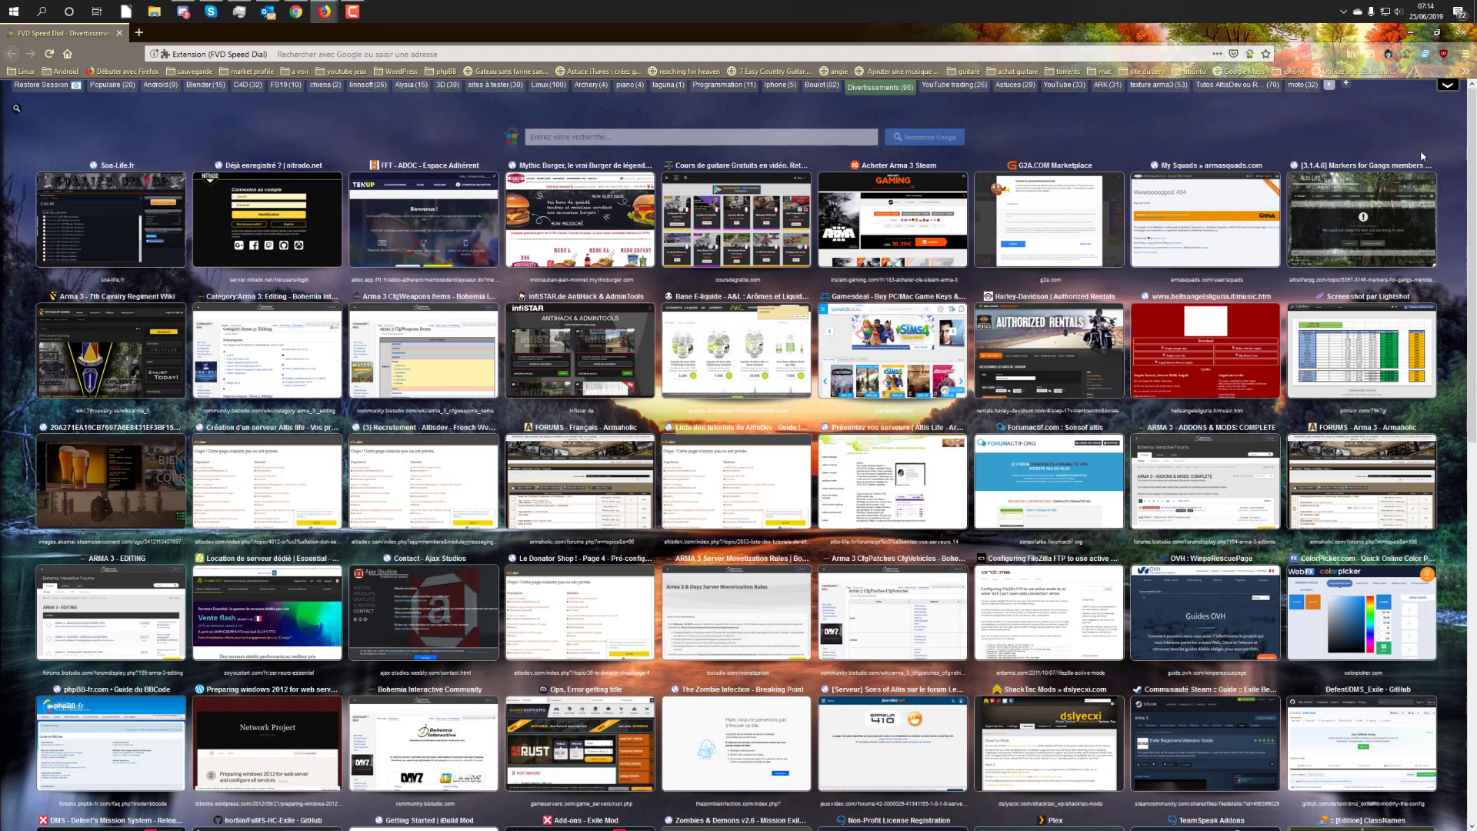
click(1465, 72)
click(1466, 72)
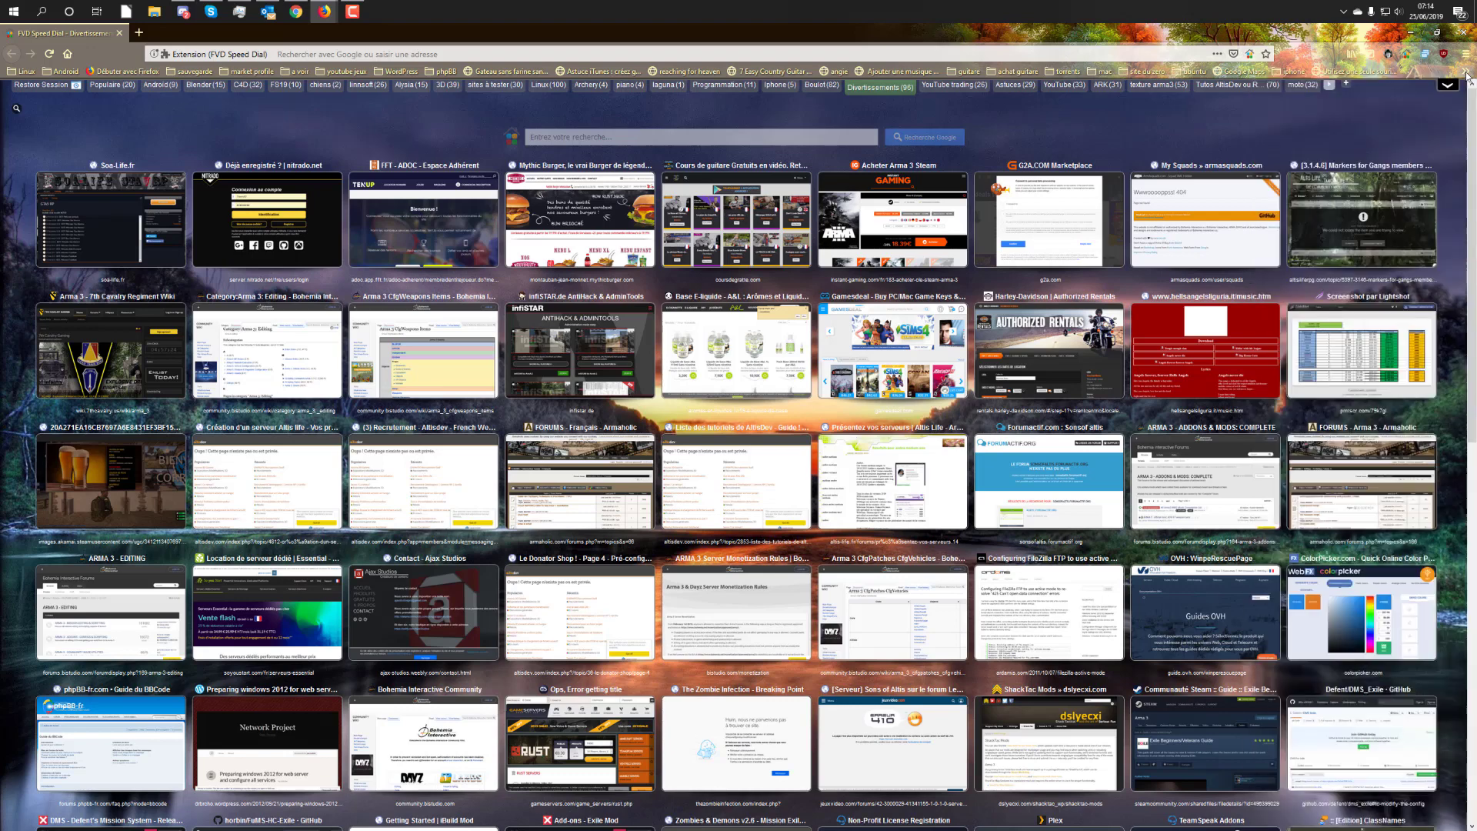